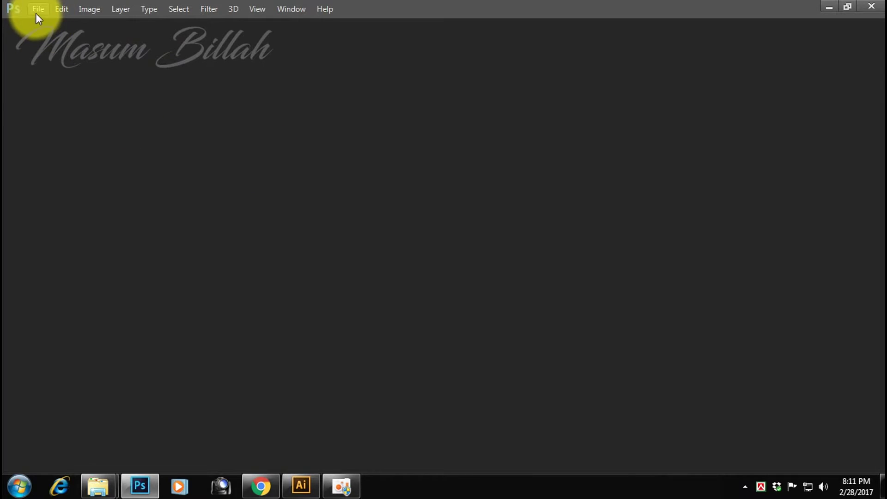
# - Choose File > New to bring up the New document dialog
pyautogui.click(37, 10)
pyautogui.click(36, 21)
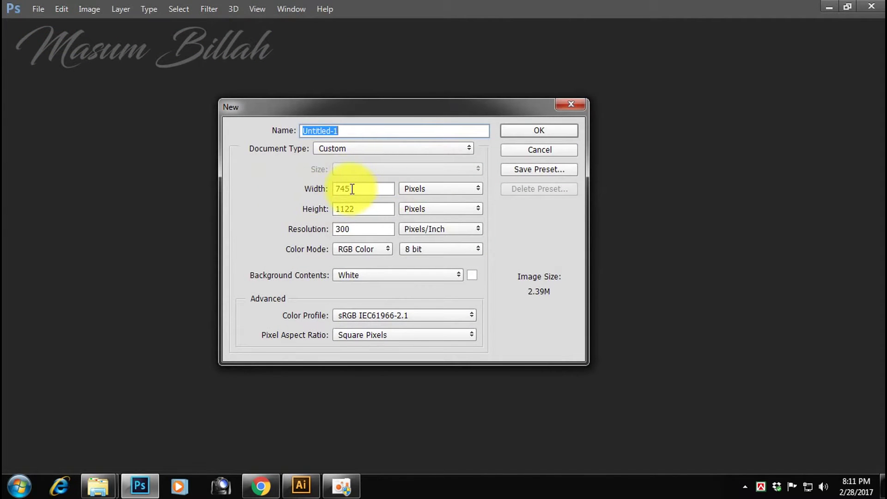
# - Set the new document to 10 × 10 inches at 200 resolution in CMYK Color mode
pyautogui.click(427, 198)
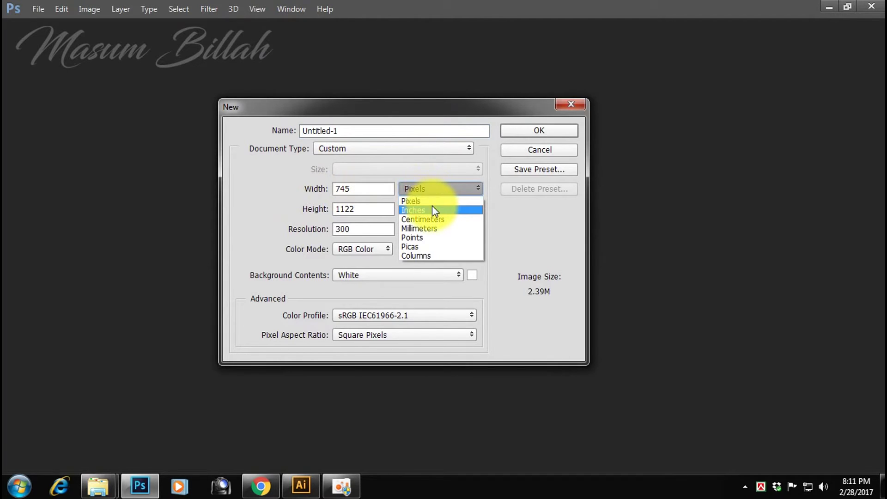
pyautogui.click(433, 209)
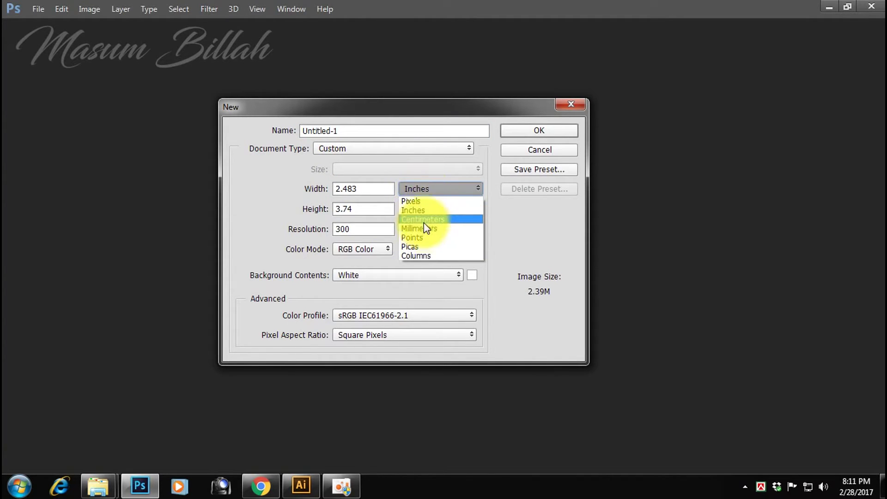
pyautogui.click(425, 188)
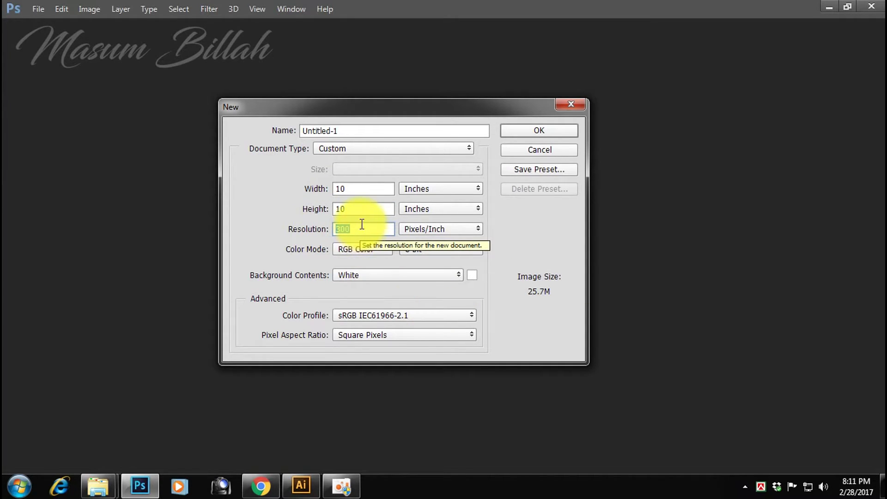
pyautogui.click(361, 227)
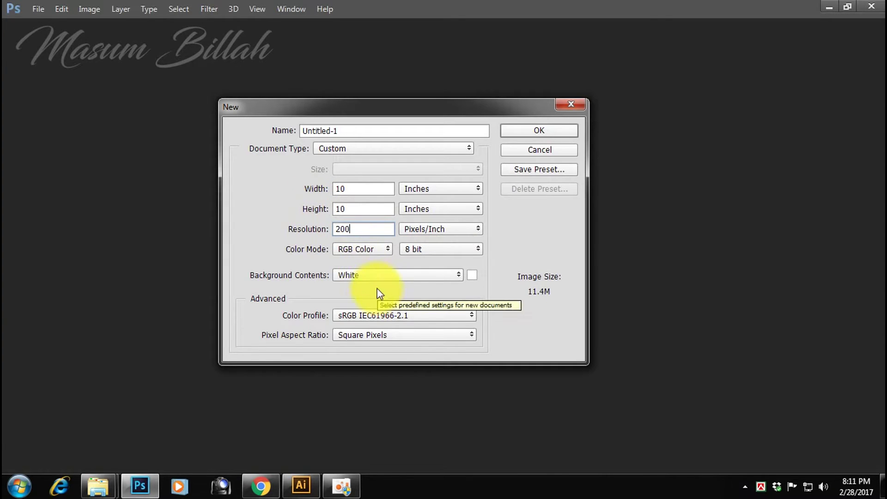
pyautogui.click(356, 247)
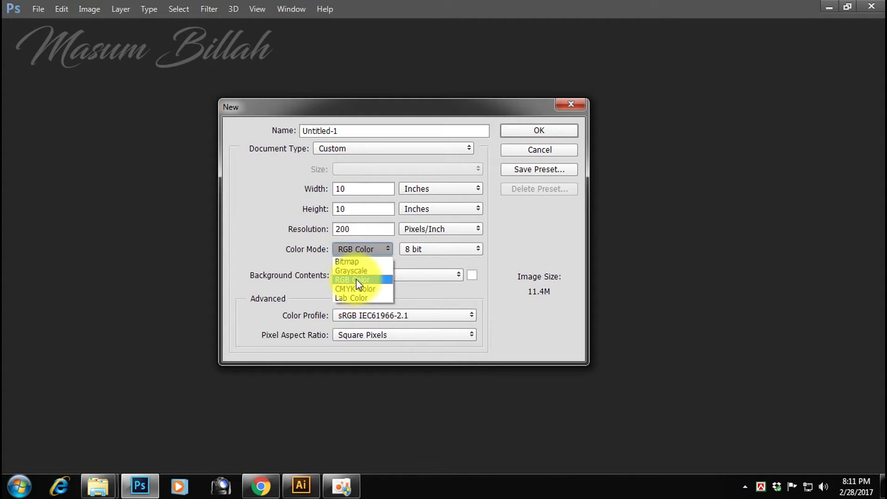
pyautogui.click(357, 280)
pyautogui.click(362, 249)
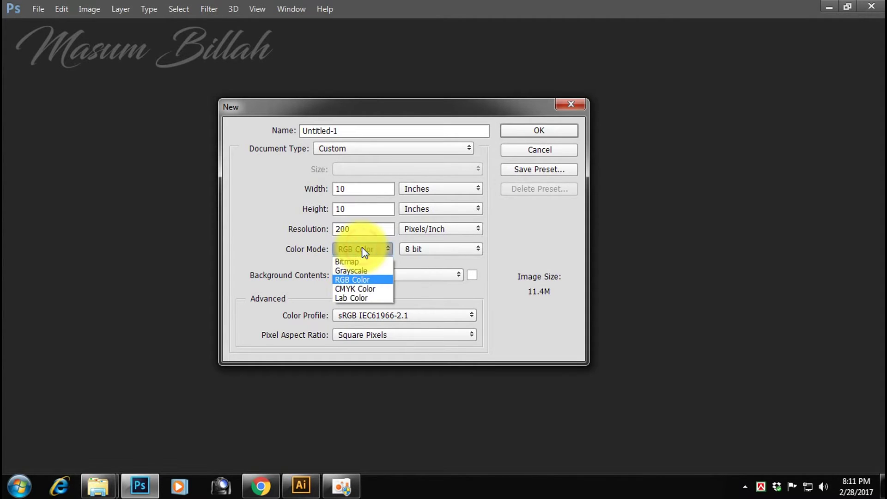
pyautogui.click(364, 288)
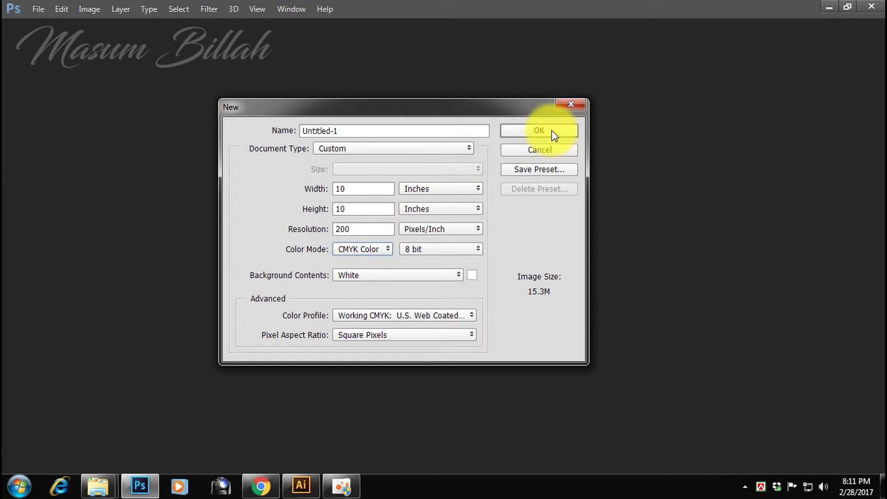
# - Set Background Contents to White and create the document
pyautogui.click(384, 274)
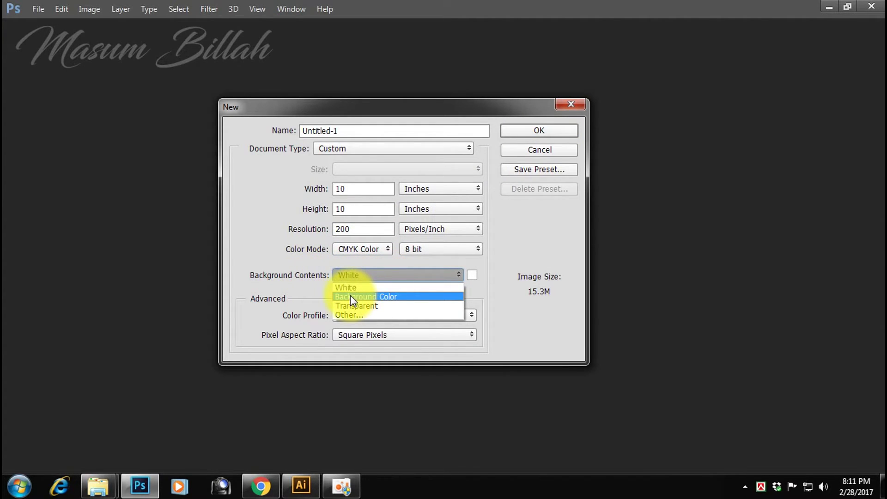
pyautogui.click(424, 301)
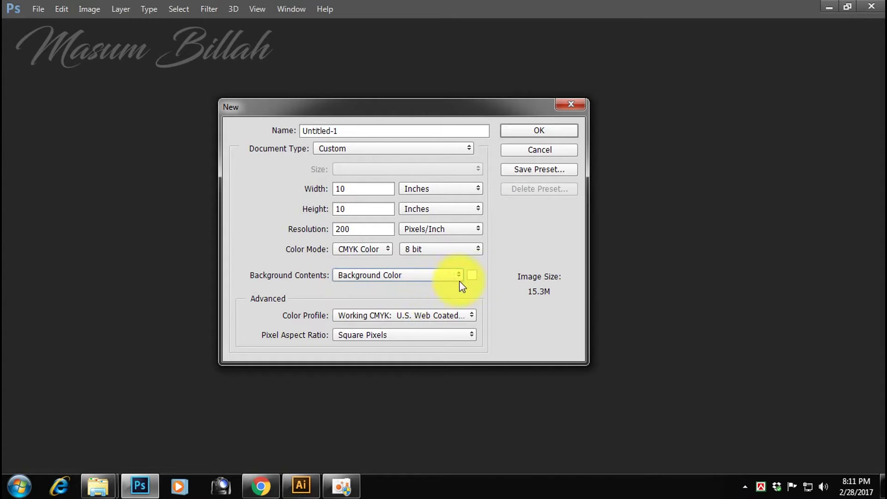
pyautogui.click(389, 275)
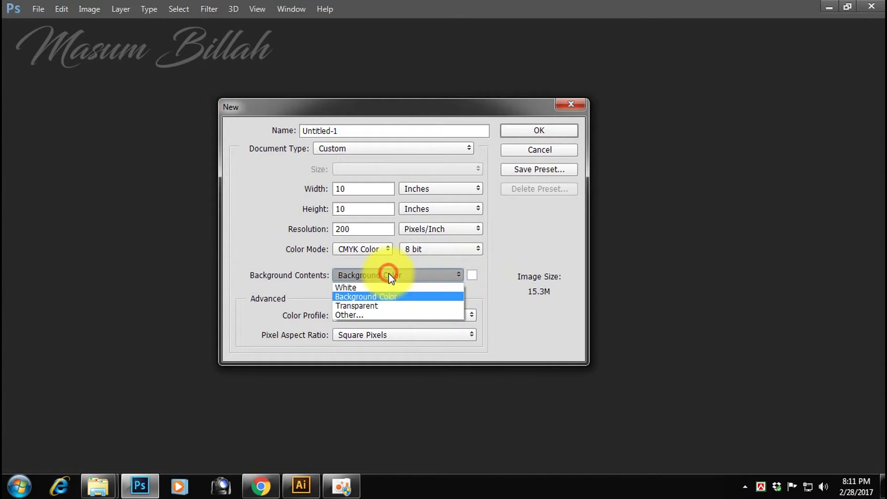
pyautogui.click(373, 305)
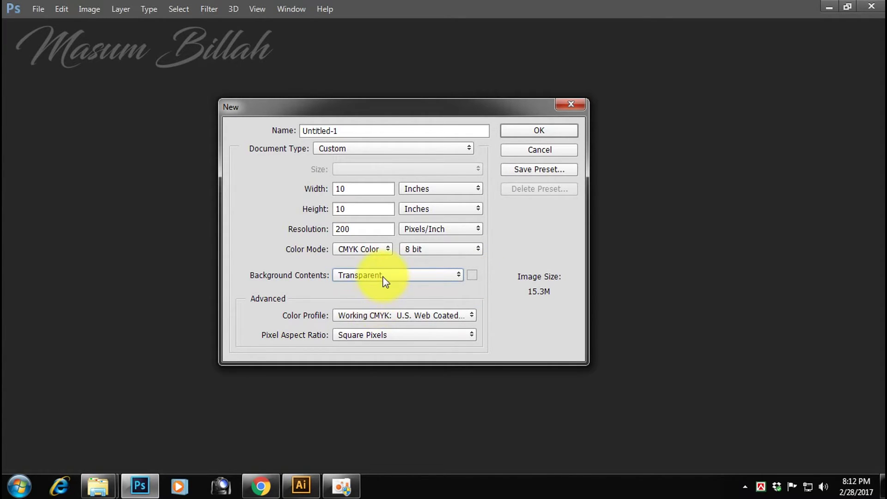
pyautogui.click(371, 279)
pyautogui.click(366, 289)
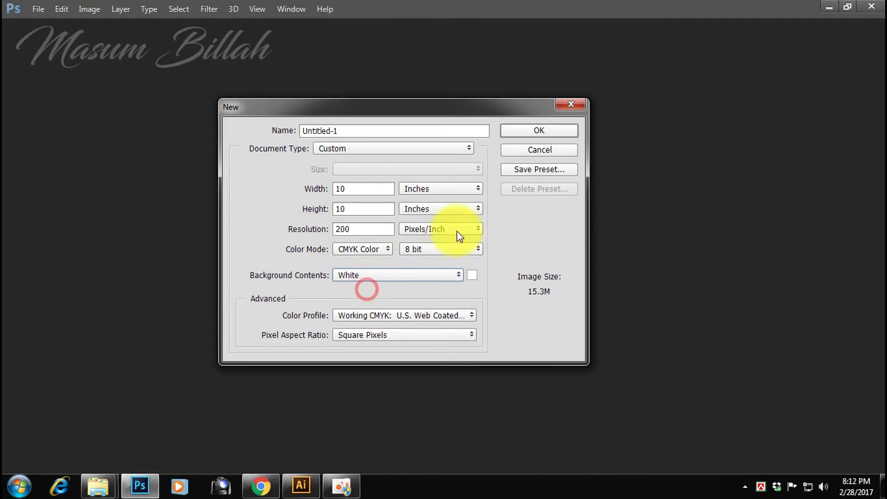
pyautogui.click(540, 133)
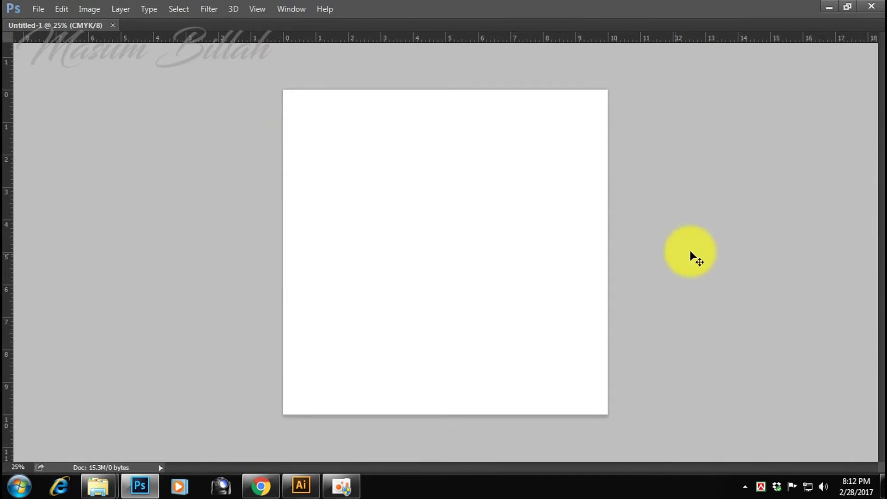
# - Show the hidden panels and tools, and float Untitled-1 in its own window
pyautogui.press('Tab')
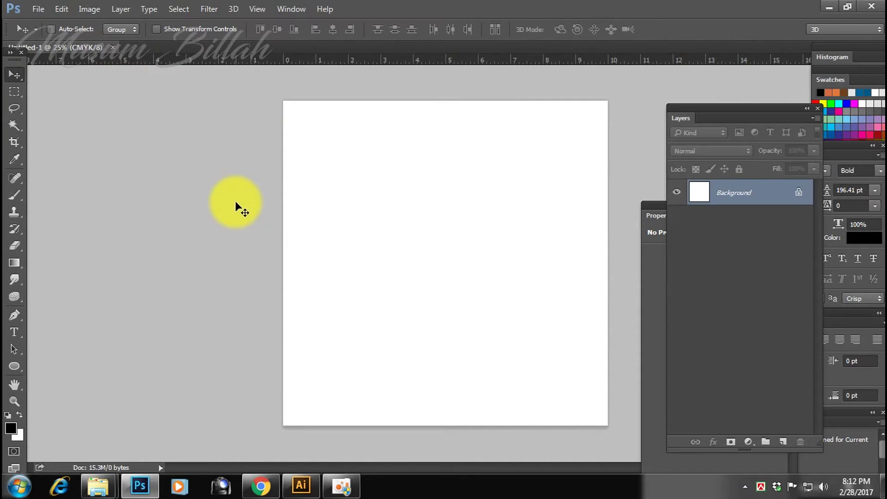
pyautogui.click(14, 92)
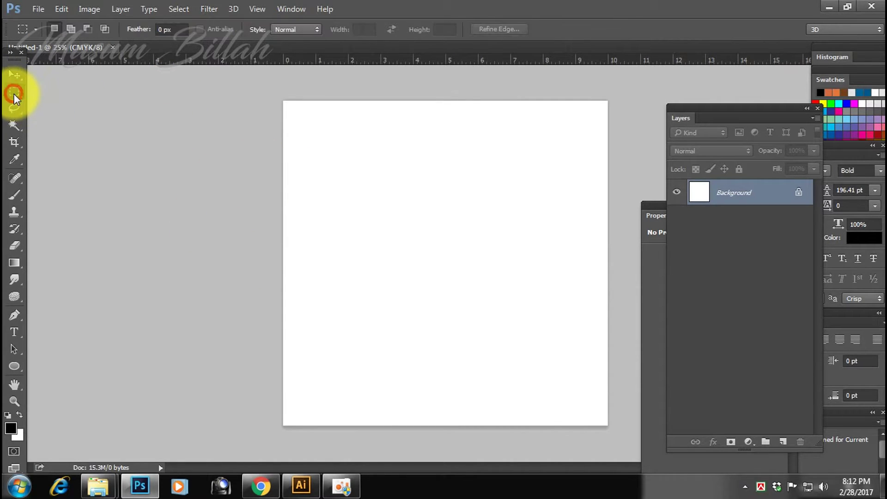
pyautogui.click(15, 77)
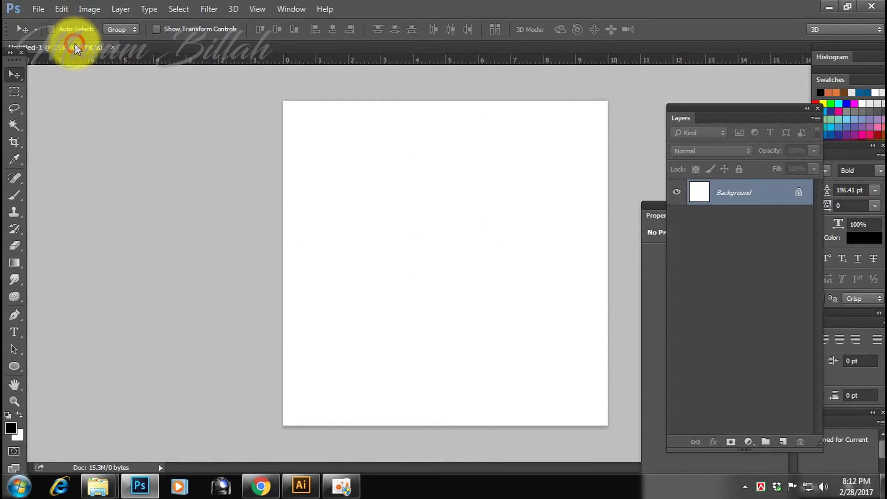
pyautogui.moveTo(75, 44); pyautogui.dragTo(95, 121)
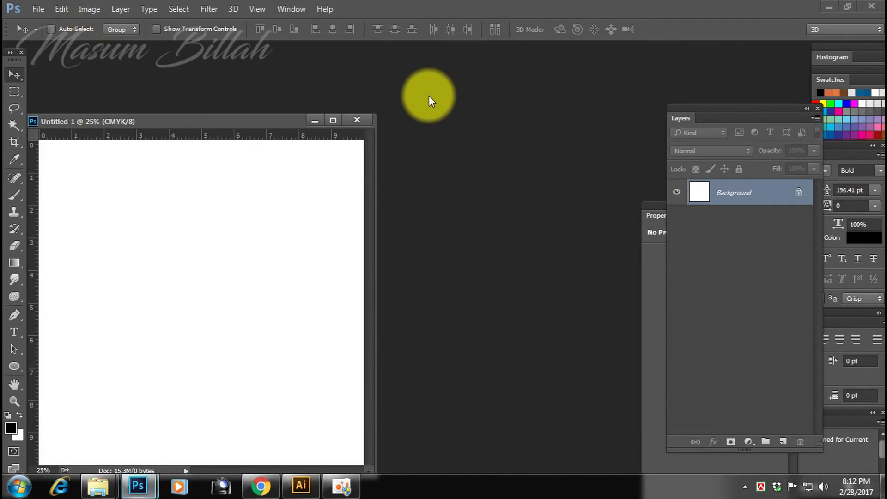
# - Open download.jpg from the Desktop and float it in its own window
pyautogui.doubleClick(447, 74)
pyautogui.click(49, 75)
pyautogui.click(59, 90)
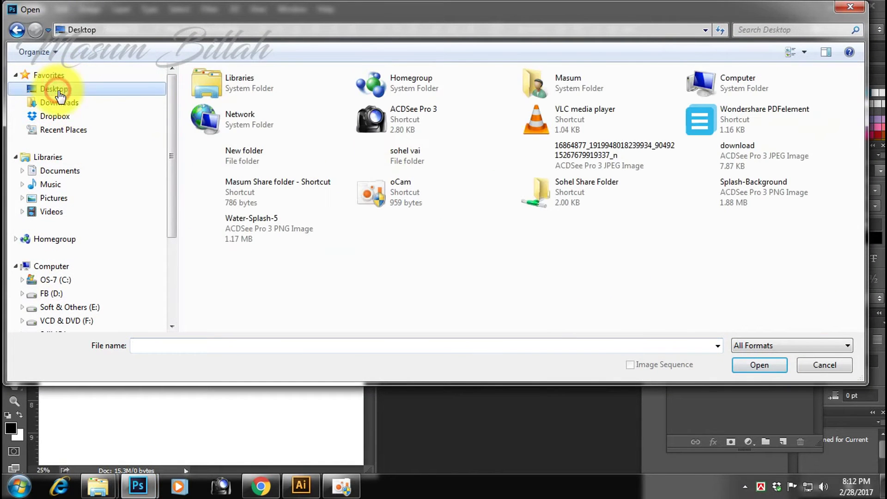
pyautogui.click(545, 169)
pyautogui.click(250, 223)
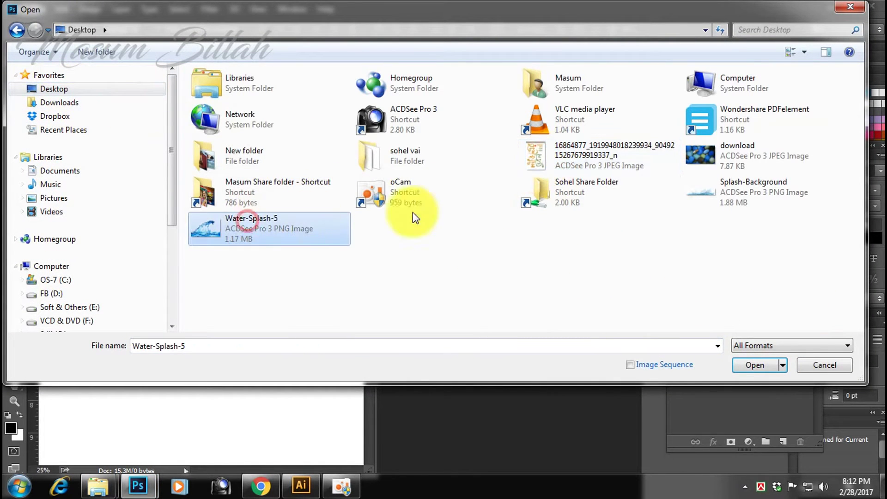
pyautogui.click(787, 184)
pyautogui.click(558, 155)
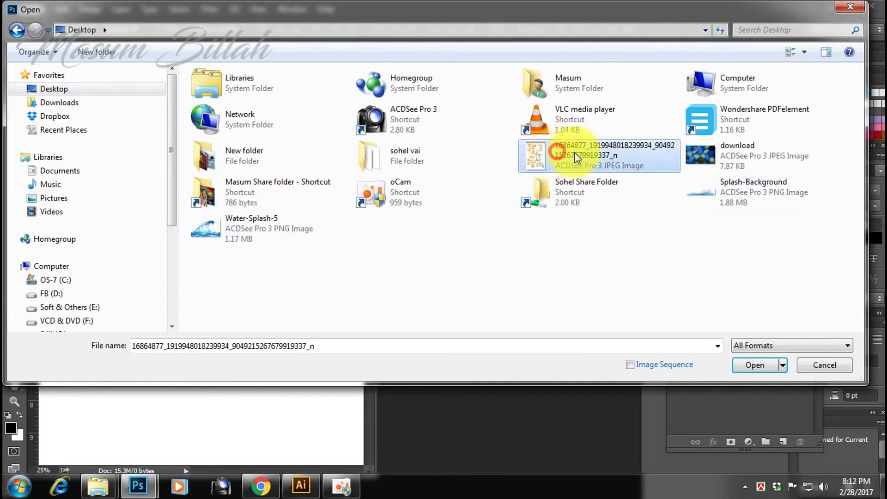
pyautogui.doubleClick(701, 157)
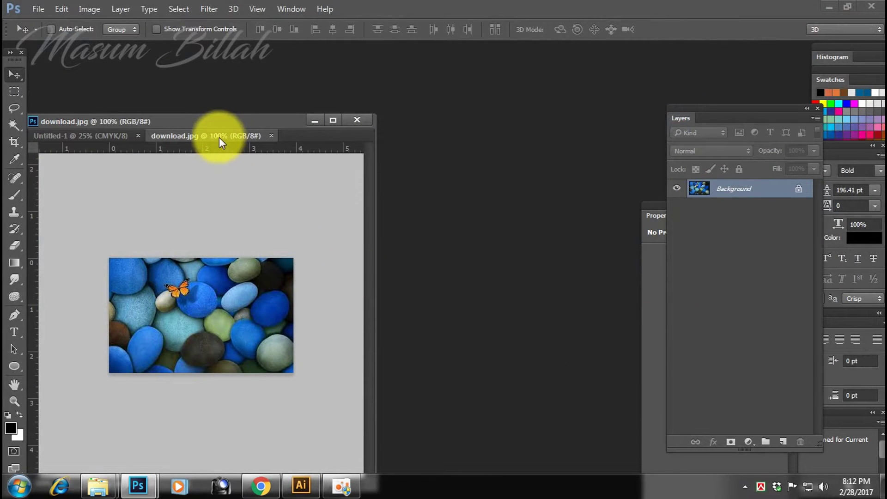
pyautogui.moveTo(219, 138); pyautogui.dragTo(441, 61)
# - Copy the pebbles photo onto Untitled-1 as Layer 1 at the canvas's top-left
pyautogui.moveTo(549, 223); pyautogui.dragTo(205, 247)
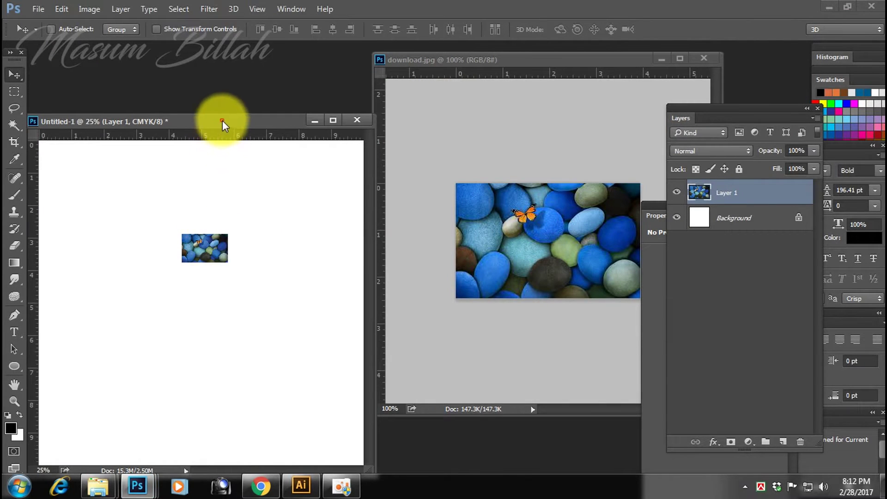
pyautogui.moveTo(222, 127); pyautogui.dragTo(279, 113)
pyautogui.moveTo(279, 217); pyautogui.dragTo(143, 160)
pyautogui.doubleClick(248, 108)
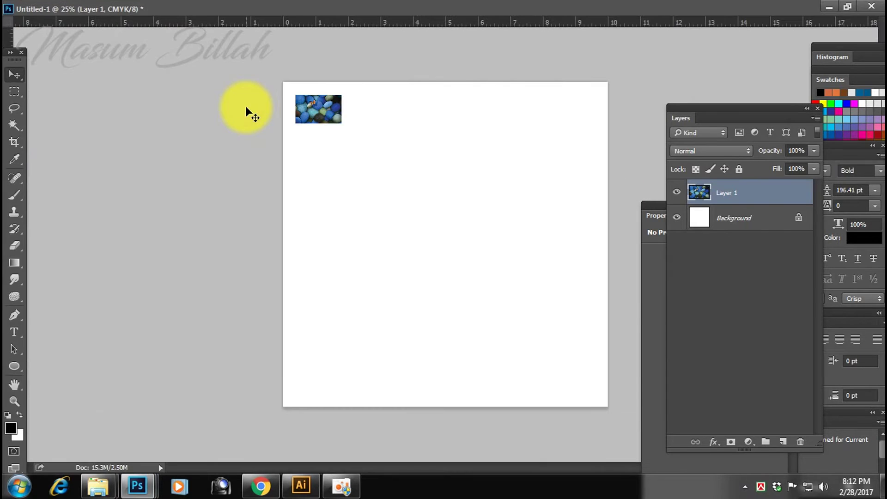
pyautogui.moveTo(322, 188); pyautogui.dragTo(324, 189)
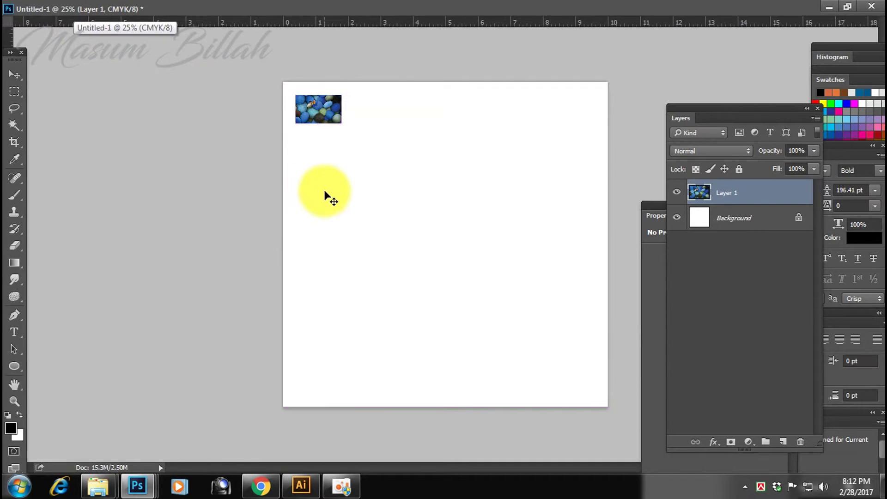
# - Scale the pebbles layer up across the canvas with Ctrl+T and fit the page on screen
pyautogui.hotkey('ctrl', 't')
pyautogui.moveTo(342, 122); pyautogui.dragTo(579, 296)
pyautogui.press('Return')
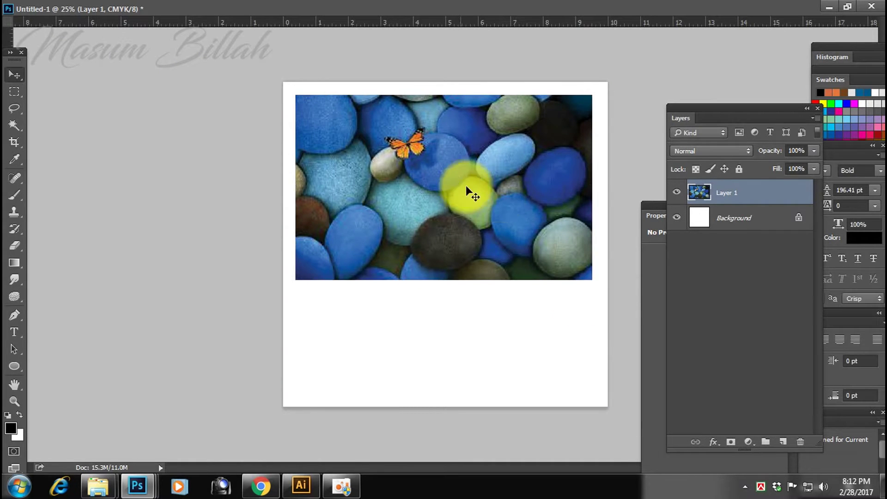
pyautogui.click(448, 173)
pyautogui.hotkey('ctrl', '-')
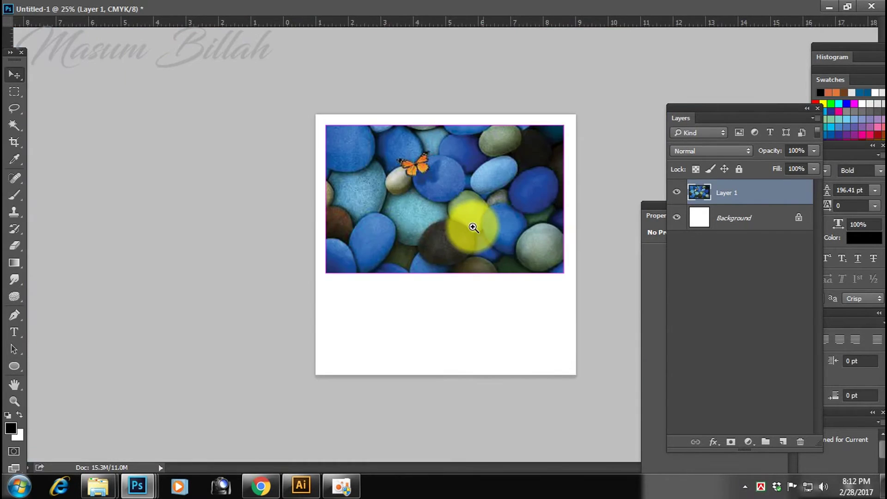
pyautogui.hotkey('ctrl', '0')
pyautogui.press('Tab')
pyautogui.press('Tab')
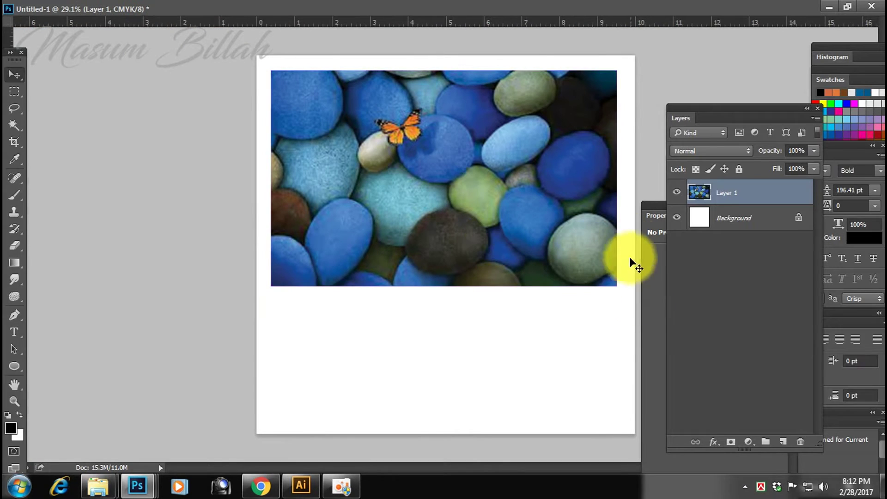
# - Delete the old image layer and close download.jpg
pyautogui.click(800, 443)
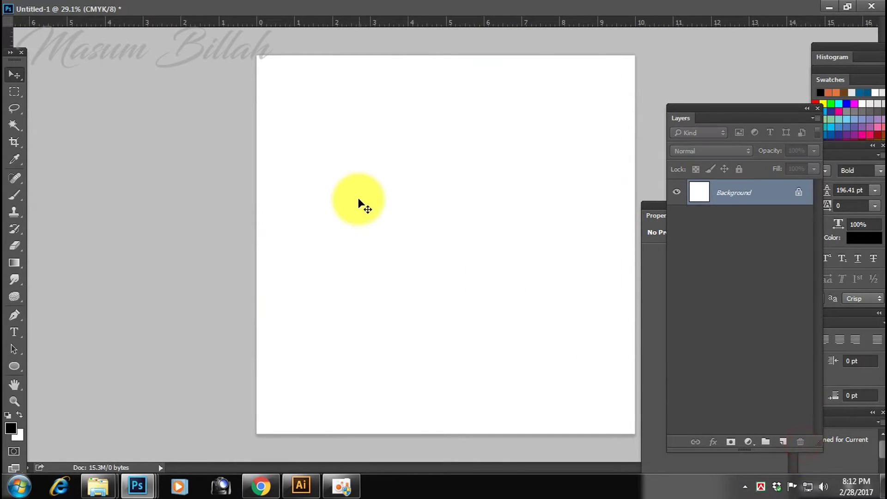
pyautogui.press('f')
pyautogui.press('f')
pyautogui.press('f')
pyautogui.press('f')
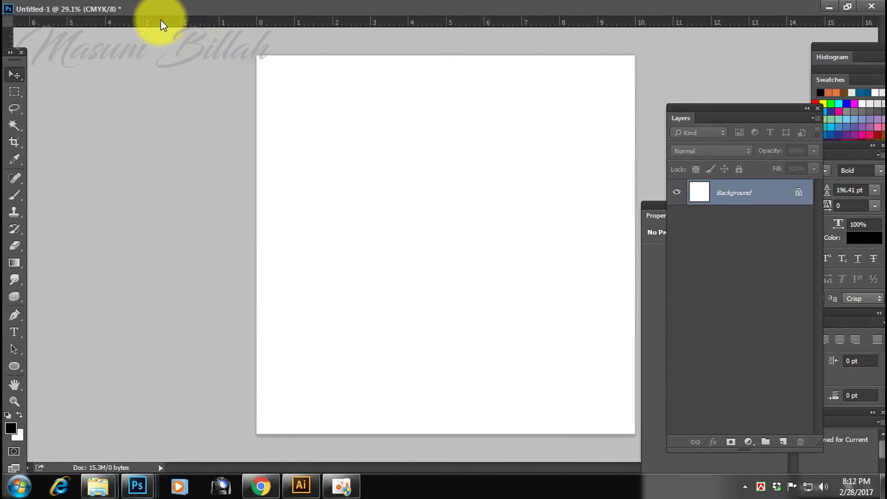
pyautogui.click(847, 8)
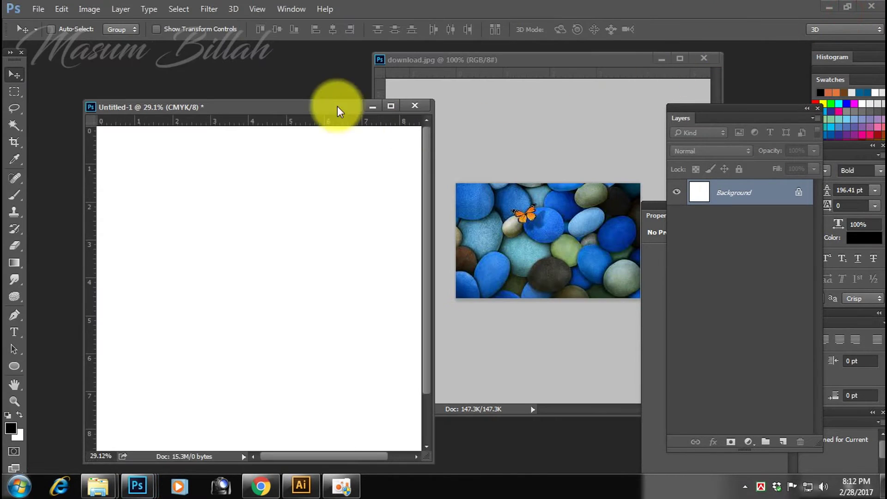
pyautogui.click(704, 60)
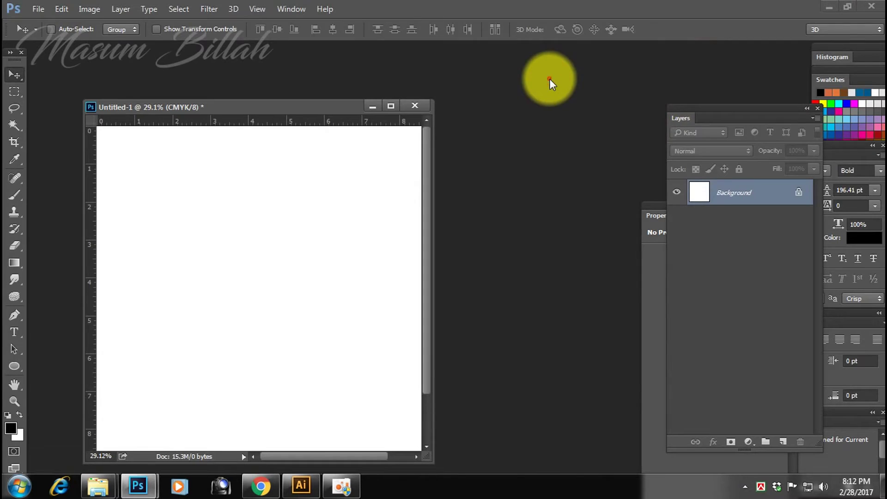
# - Browse in the Open dialog to the WALLPAPER folder on the wallpaper drive
pyautogui.doubleClick(549, 78)
pyautogui.click(762, 187)
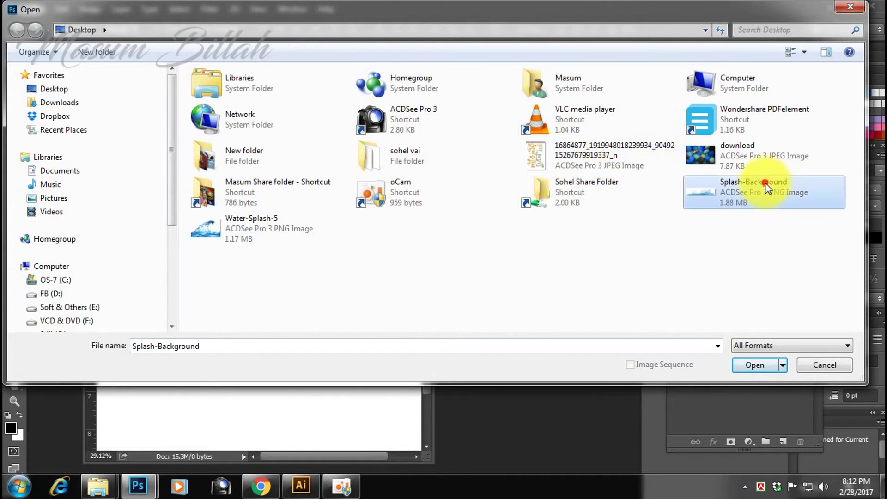
pyautogui.doubleClick(702, 78)
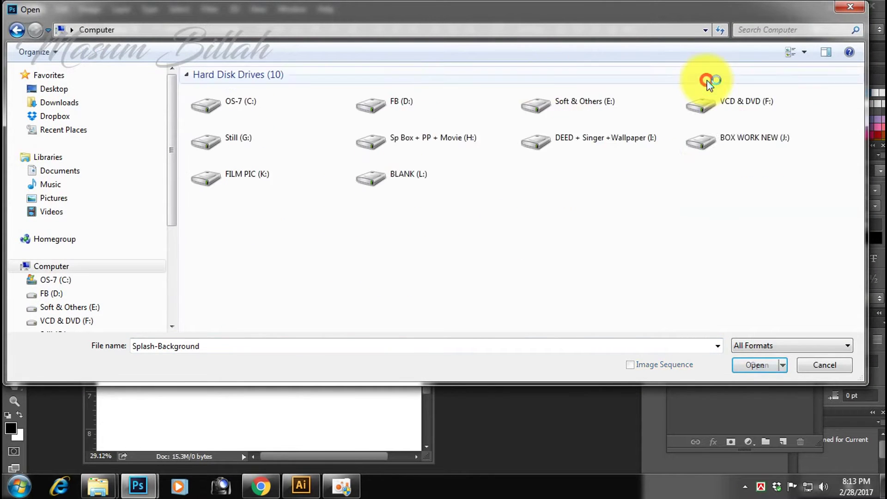
pyautogui.doubleClick(630, 139)
pyautogui.doubleClick(251, 144)
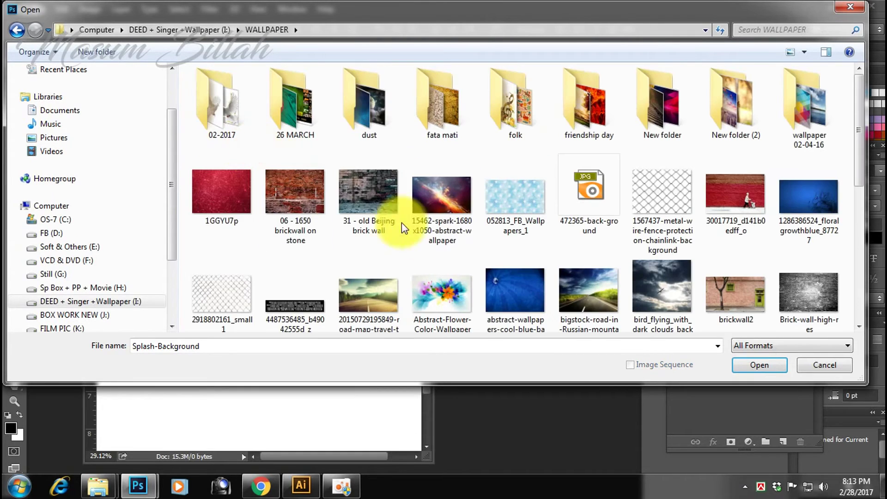
# - Open the colourful grunge texture image from the New folder (2) folder
pyautogui.click(220, 193)
pyautogui.click(588, 291)
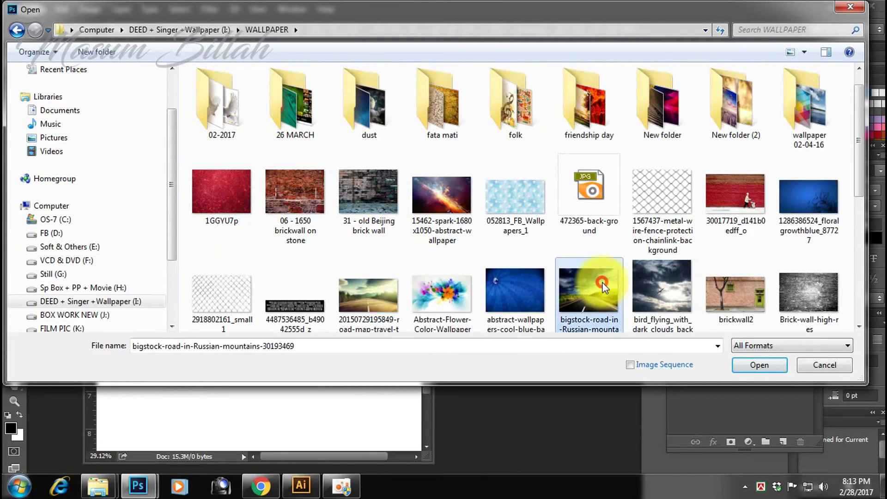
pyautogui.click(370, 266)
pyautogui.click(445, 160)
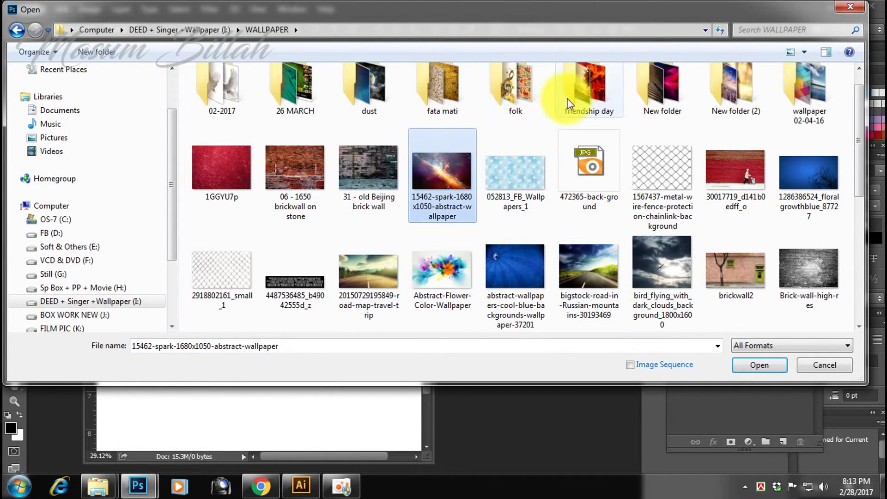
pyautogui.scroll(1, 681, 99)
pyautogui.doubleClick(724, 98)
pyautogui.scroll(-1, 676, 185)
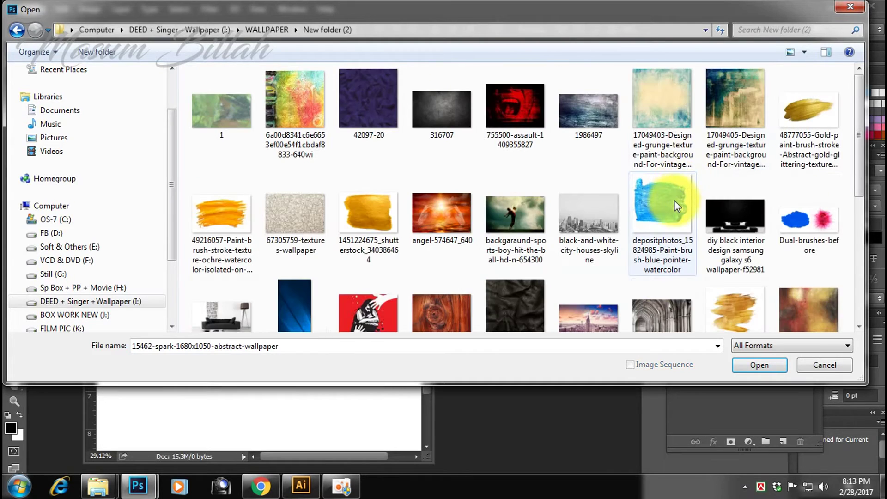
pyautogui.scroll(1, 600, 221)
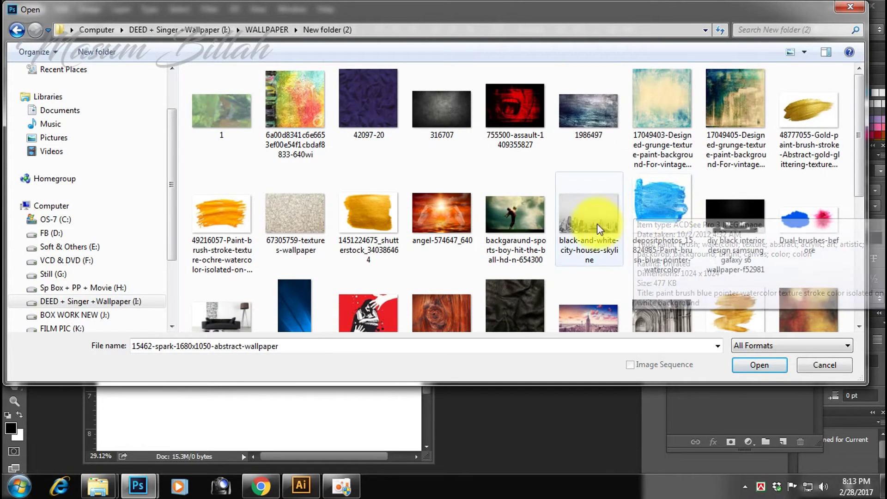
pyautogui.doubleClick(289, 82)
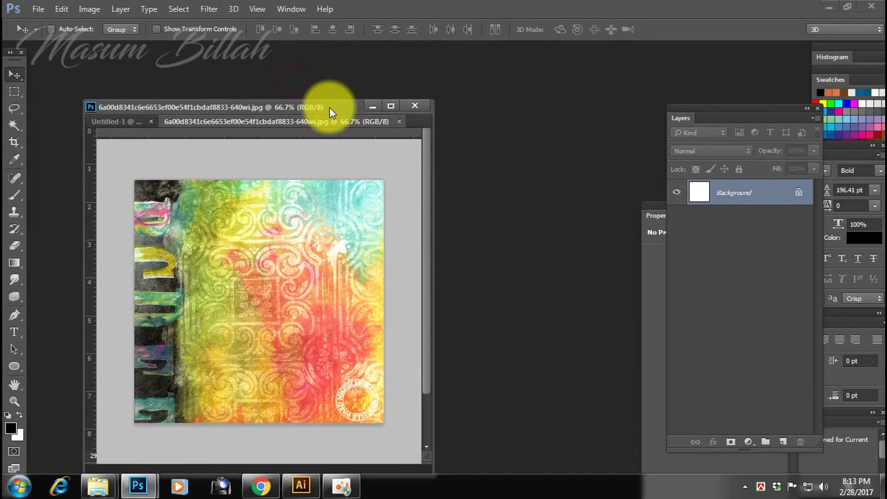
# - Copy the grunge texture into Untitled-1 as a layer and stretch it to the canvas edges
pyautogui.moveTo(278, 125); pyautogui.dragTo(601, 127)
pyautogui.moveTo(582, 208); pyautogui.dragTo(217, 203)
pyautogui.doubleClick(319, 107)
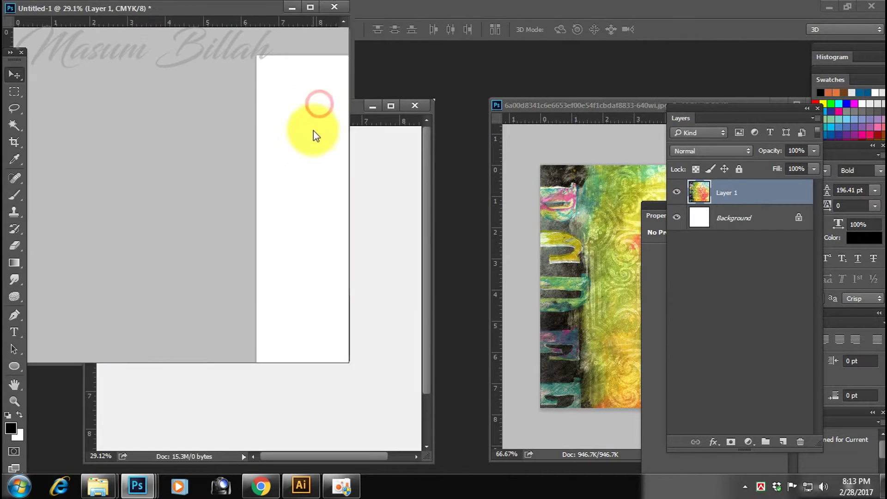
pyautogui.moveTo(436, 187); pyautogui.dragTo(638, 434)
pyautogui.hotkey('ctrl', 't')
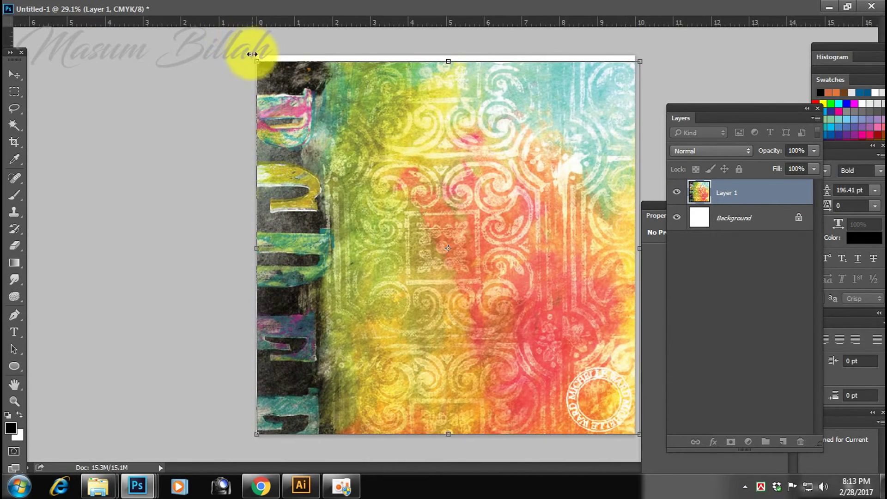
pyautogui.moveTo(256, 63); pyautogui.dragTo(257, 55)
pyautogui.doubleClick(414, 129)
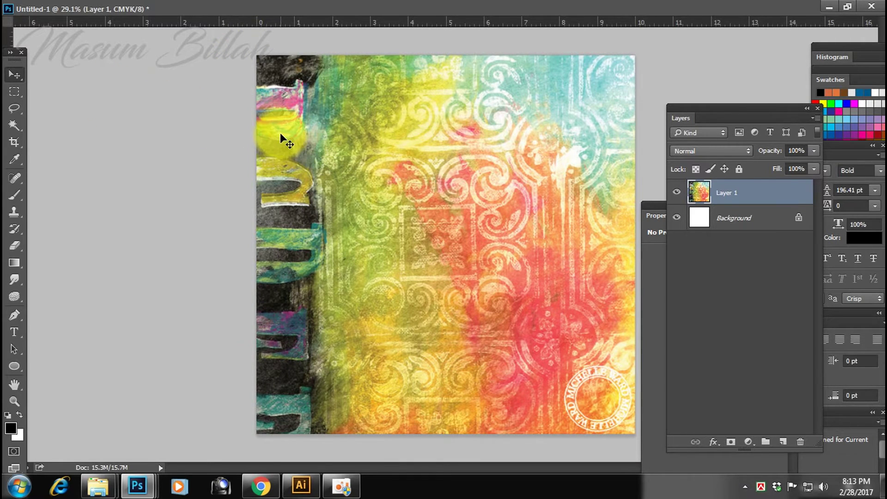
# - Delete the texture's right-hand and top strips with the Rectangular Marquee
pyautogui.click(14, 92)
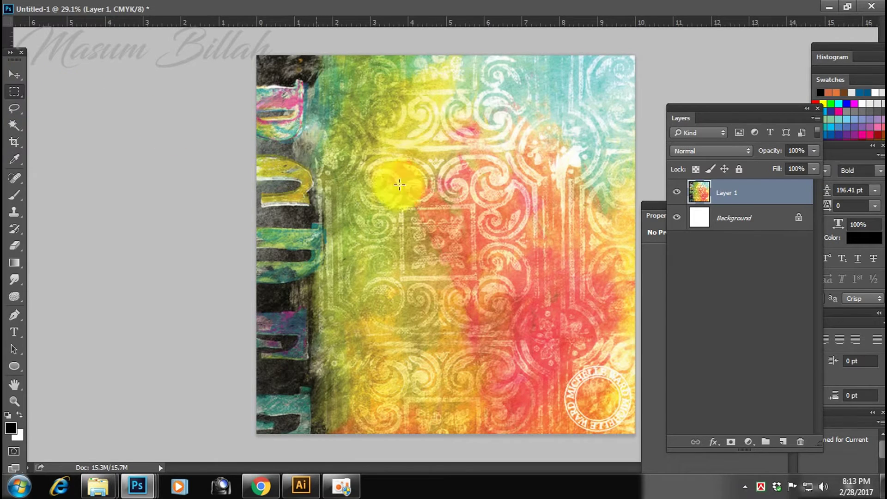
pyautogui.moveTo(661, 40); pyautogui.dragTo(540, 436)
pyautogui.press('Delete')
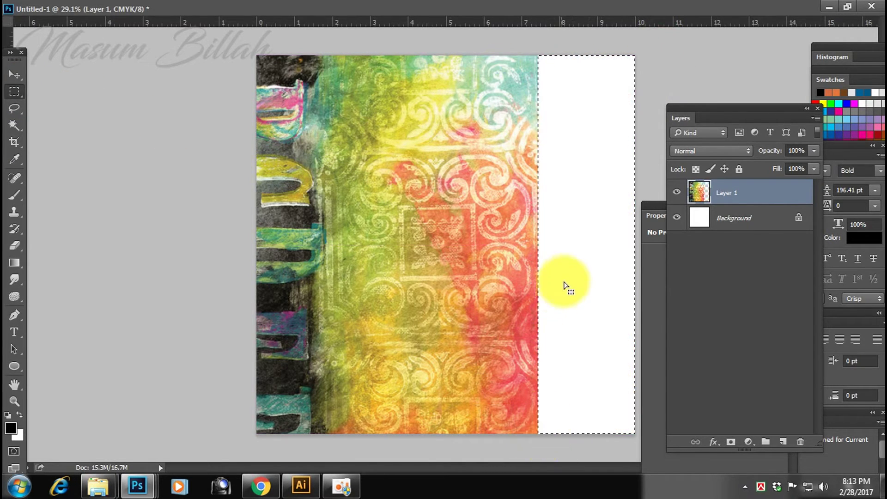
pyautogui.moveTo(210, 53); pyautogui.dragTo(634, 135)
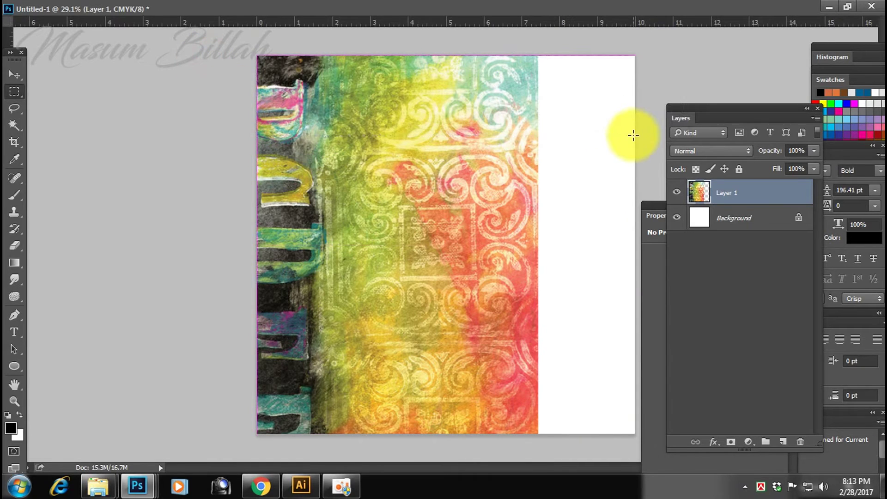
pyautogui.press('Delete')
pyautogui.hotkey('ctrl', 'd')
# - Shift the texture right and down, then delete the top band of the canvas
pyautogui.click(14, 75)
pyautogui.moveTo(356, 243); pyautogui.dragTo(373, 311)
pyautogui.click(14, 91)
pyautogui.moveTo(257, 68); pyautogui.dragTo(656, 202)
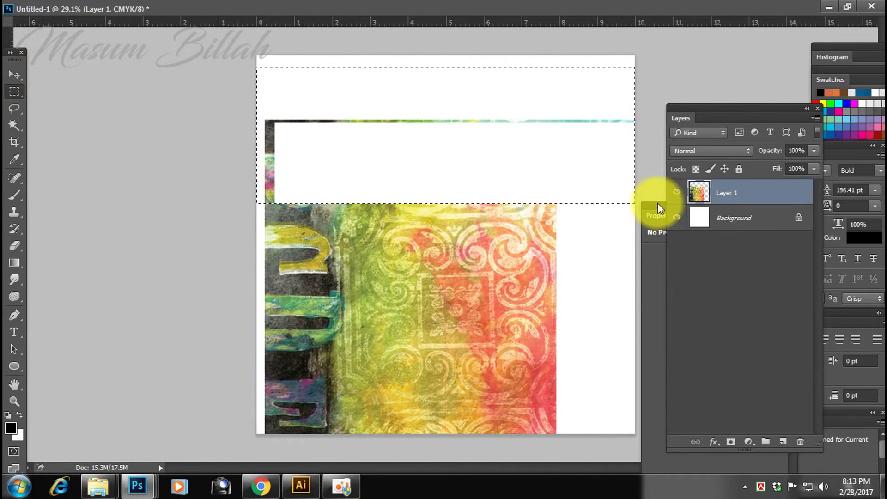
pyautogui.press('Delete')
pyautogui.click(539, 123)
# - Free-transform the texture to cover the whole canvas, then hide Layer 1
pyautogui.press('v')
pyautogui.click(453, 292)
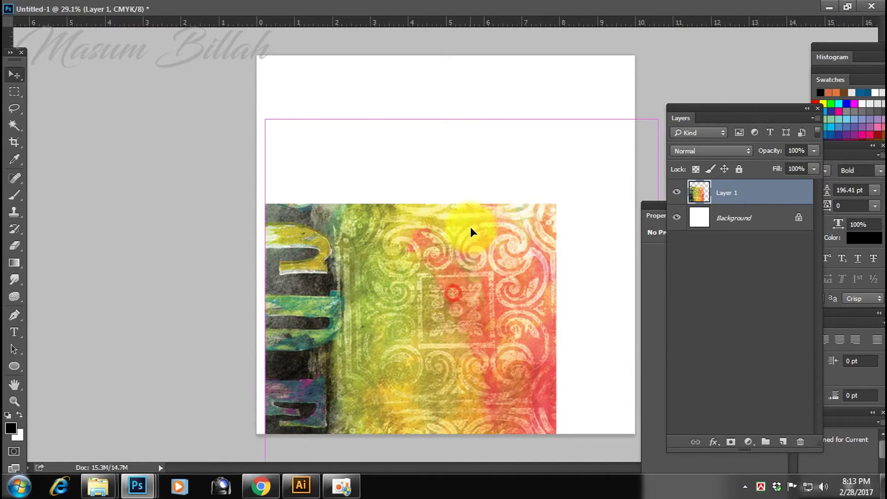
pyautogui.moveTo(470, 231); pyautogui.dragTo(475, 233)
pyautogui.hotkey('ctrl', 't')
pyautogui.moveTo(511, 205); pyautogui.dragTo(464, 234)
pyautogui.moveTo(626, 86); pyautogui.dragTo(645, 109)
pyautogui.moveTo(412, 180); pyautogui.dragTo(429, 212)
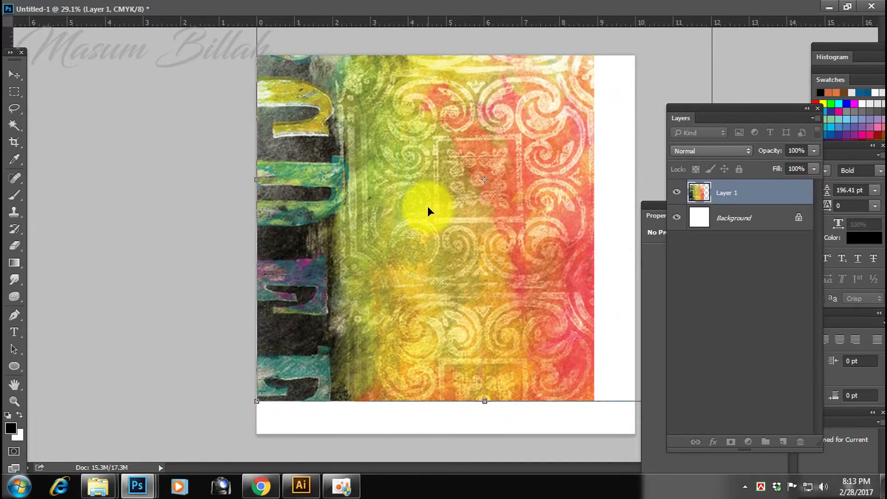
pyautogui.hotkey('ctrl', '-')
pyautogui.hotkey('ctrl', '-')
pyautogui.hotkey('ctrl', '-')
pyautogui.moveTo(556, 309); pyautogui.dragTo(584, 328)
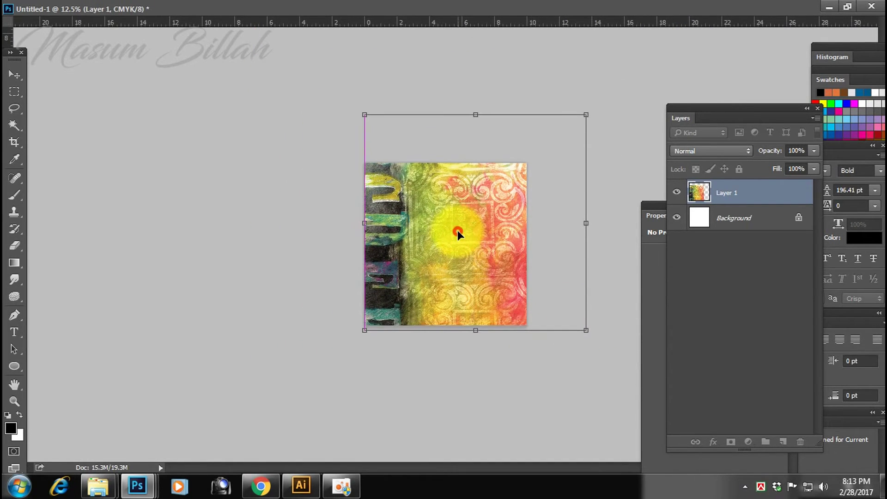
pyautogui.doubleClick(457, 234)
pyautogui.hotkey('ctrl', '0')
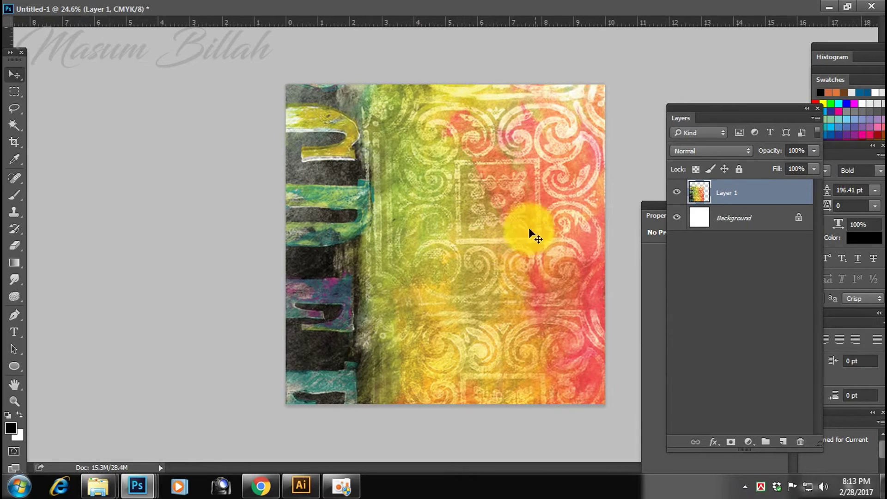
pyautogui.click(676, 192)
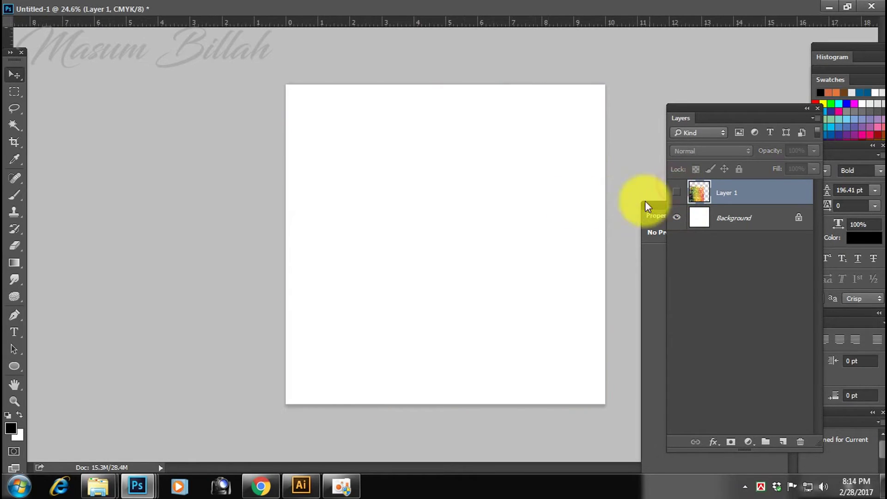
# - Select the Rectangular Marquee, return to the standard workspace and add a new Layer 2
pyautogui.click(16, 92)
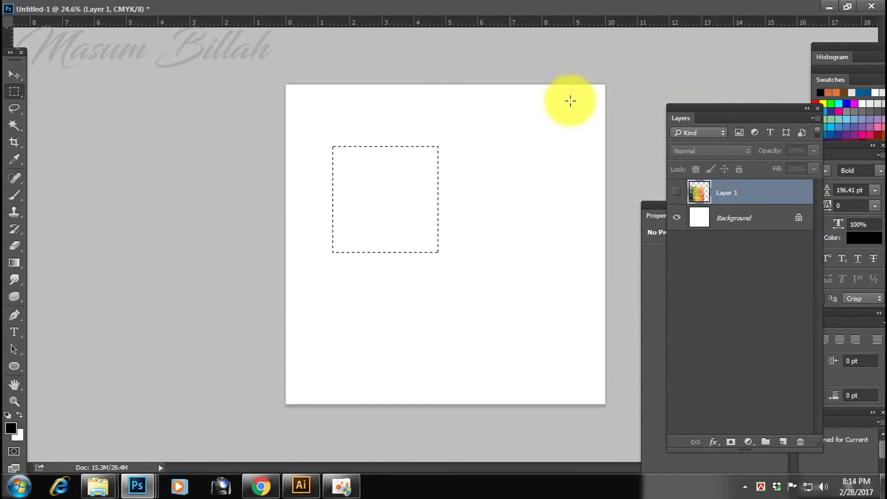
pyautogui.doubleClick(175, 9)
pyautogui.click(290, 8)
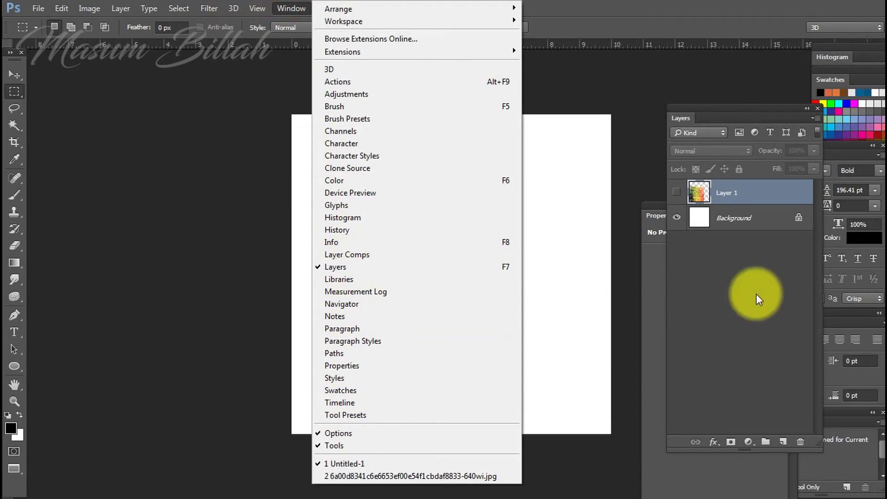
pyautogui.click(745, 314)
pyautogui.click(782, 441)
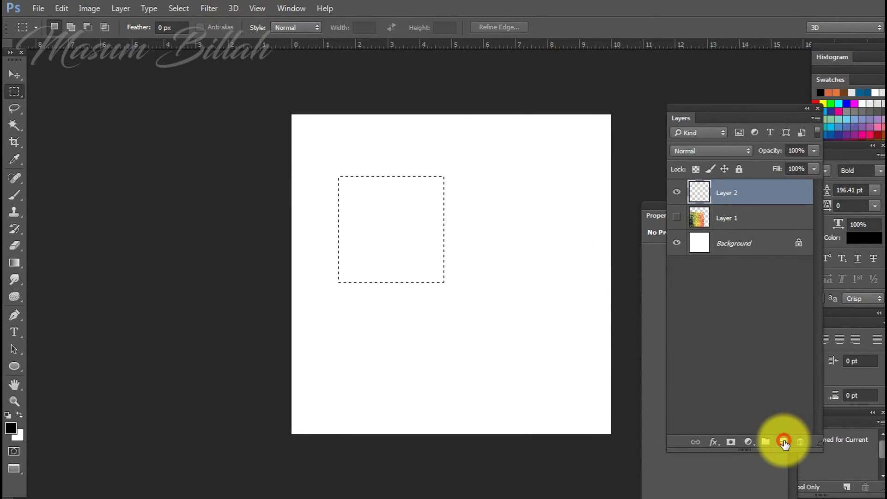
# - Set the foreground colour to C0 M100 Y100 K0 and fill the square selection with red
pyautogui.click(12, 429)
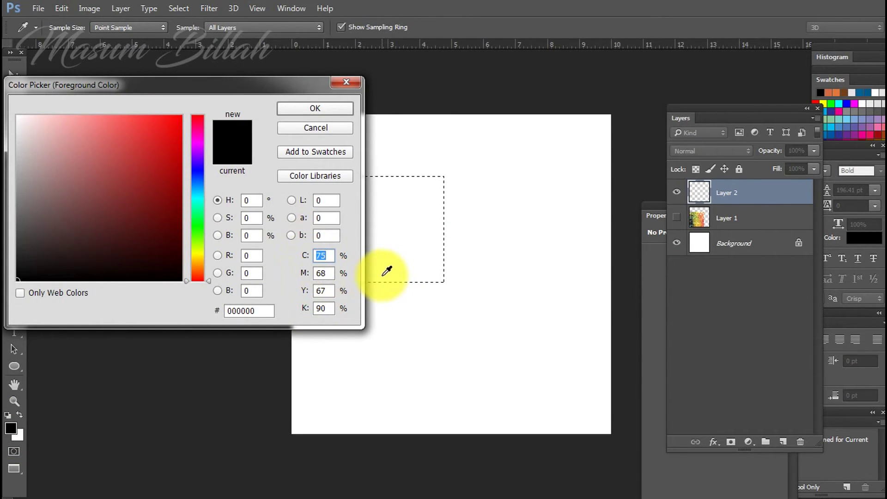
pyautogui.write('0')
pyautogui.press('Tab')
pyautogui.write('100')
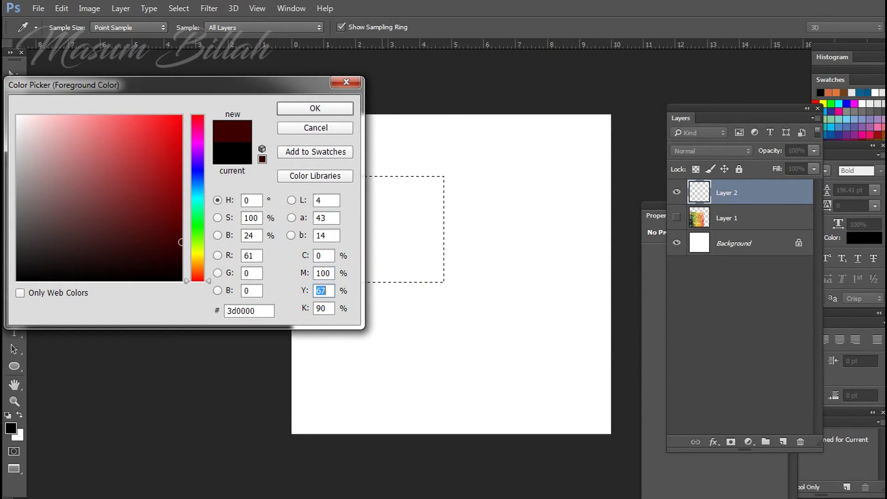
pyautogui.write('100')
pyautogui.press('Tab')
pyautogui.write('0')
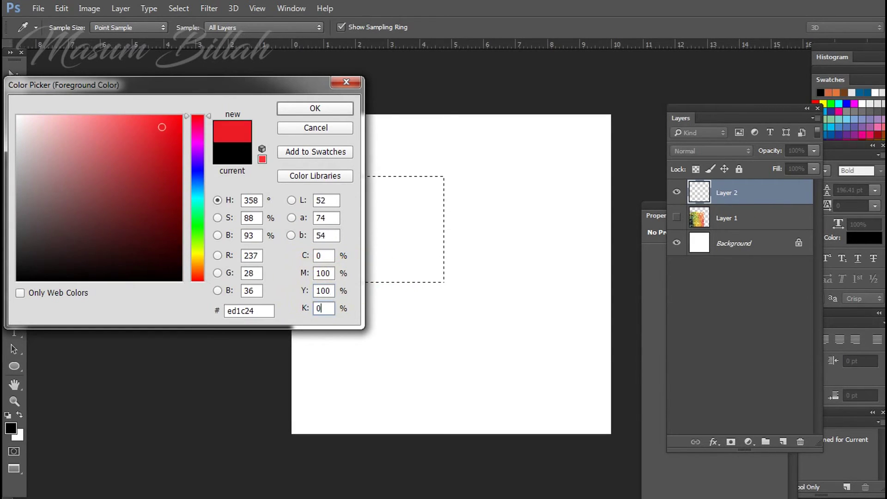
pyautogui.click(314, 109)
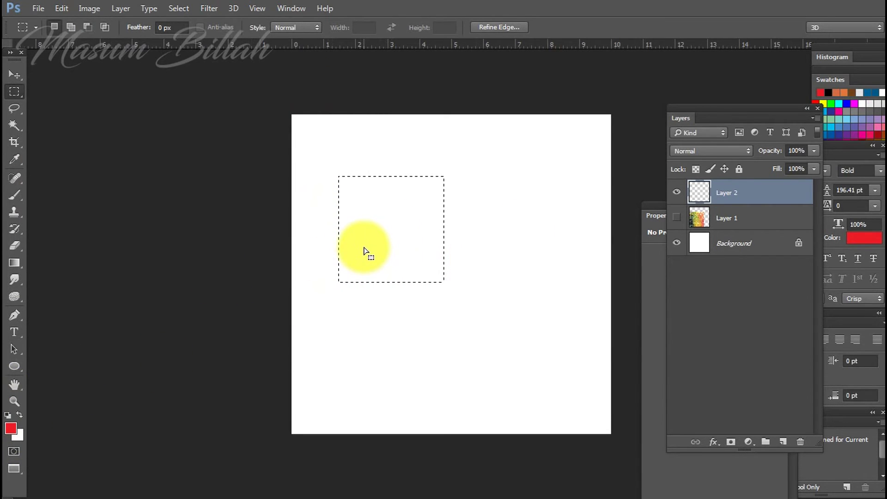
pyautogui.press('alt')
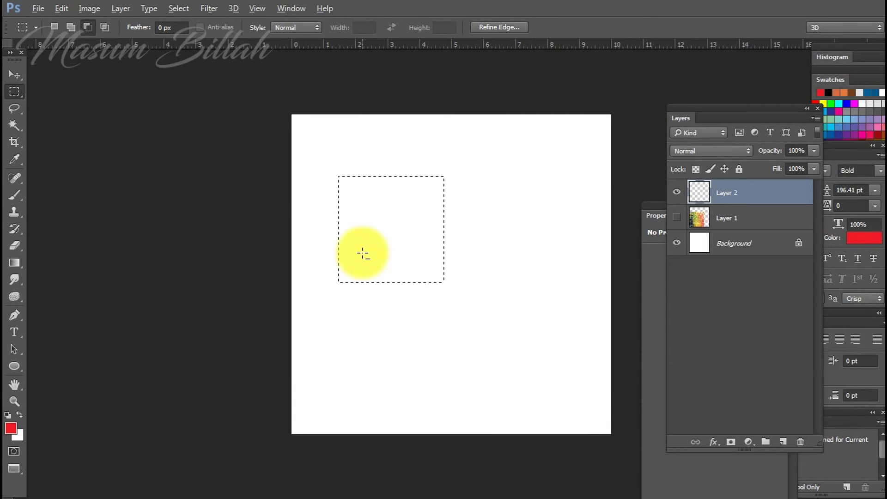
pyautogui.hotkey('alt', 'BackSpace')
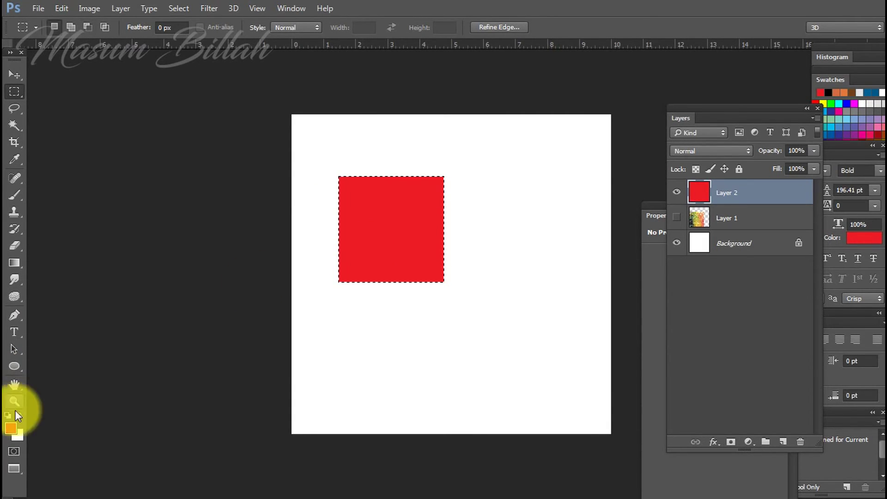
# - Deselect the red square and set the background colour to dark blue, C100 M100
pyautogui.click(390, 243)
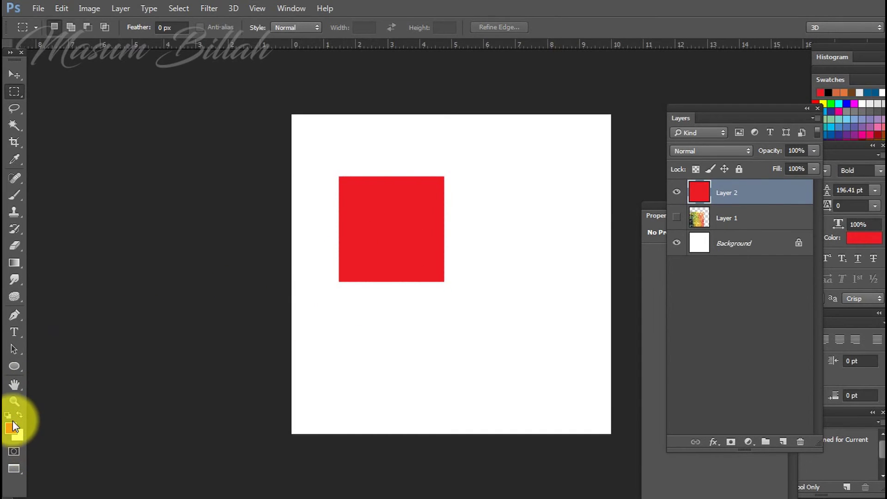
pyautogui.click(20, 432)
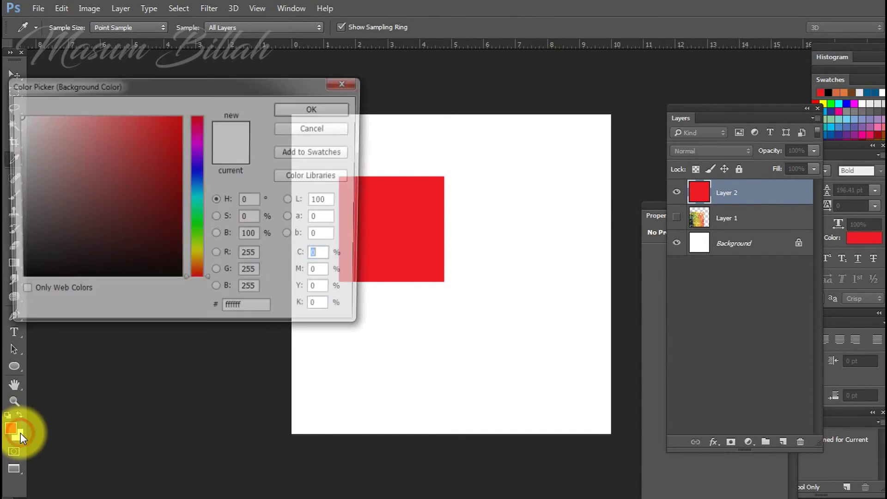
pyautogui.click(323, 257)
pyautogui.write('100')
pyautogui.press('Tab')
pyautogui.write('100')
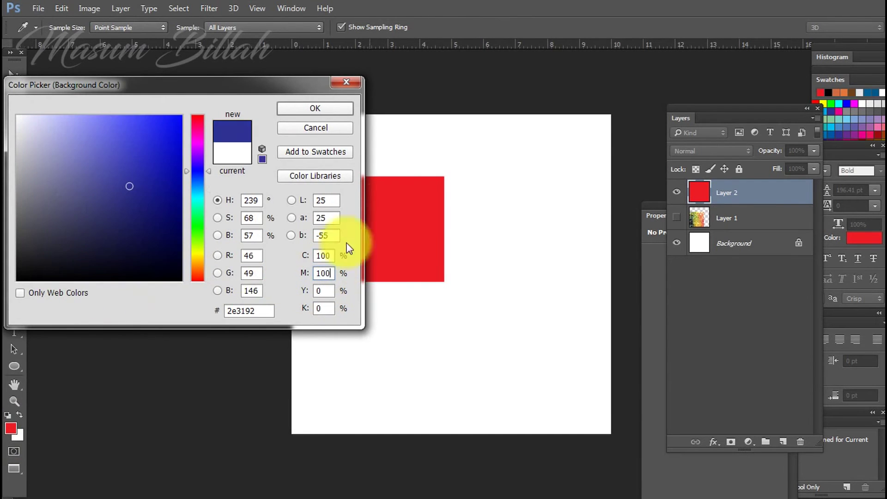
pyautogui.click(340, 112)
# - Fill a square below the red one with dark blue on new Layer 3
pyautogui.click(14, 94)
pyautogui.moveTo(353, 291); pyautogui.dragTo(449, 388)
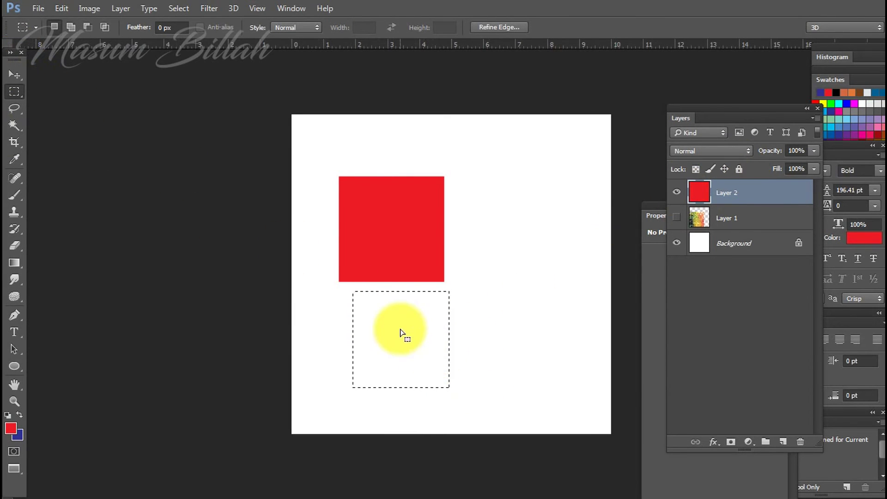
pyautogui.click(782, 441)
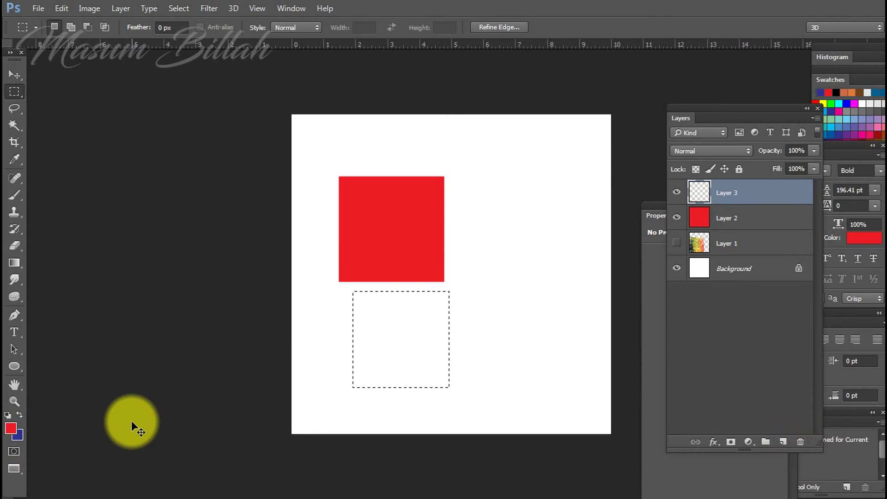
pyautogui.hotkey('ctrl', 'BackSpace')
pyautogui.click(317, 297)
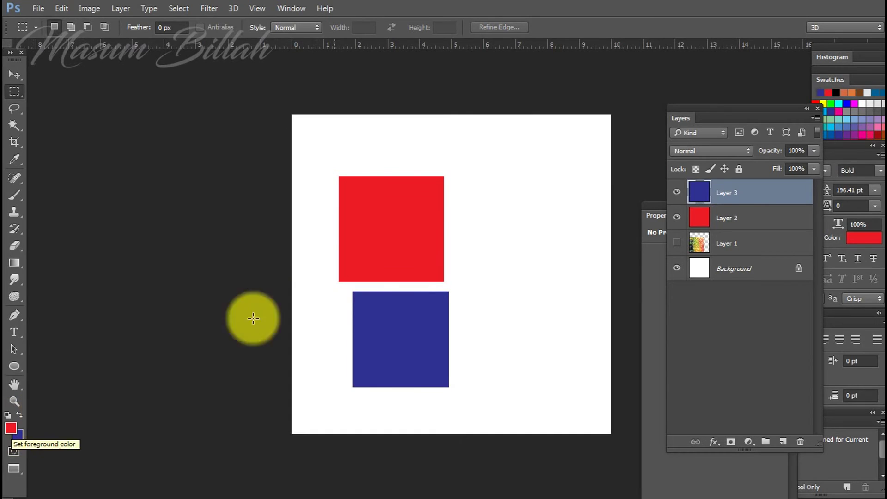
# - Lock transparent pixels on Layer 2
pyautogui.click(725, 215)
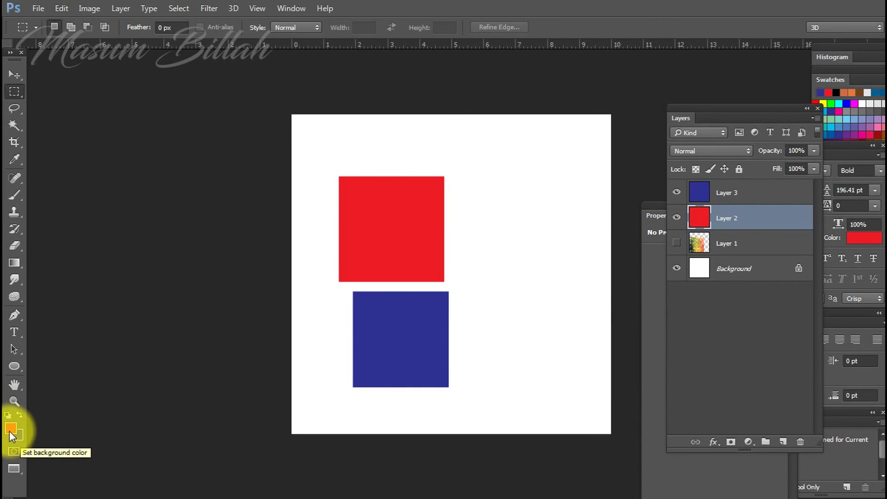
pyautogui.click(696, 169)
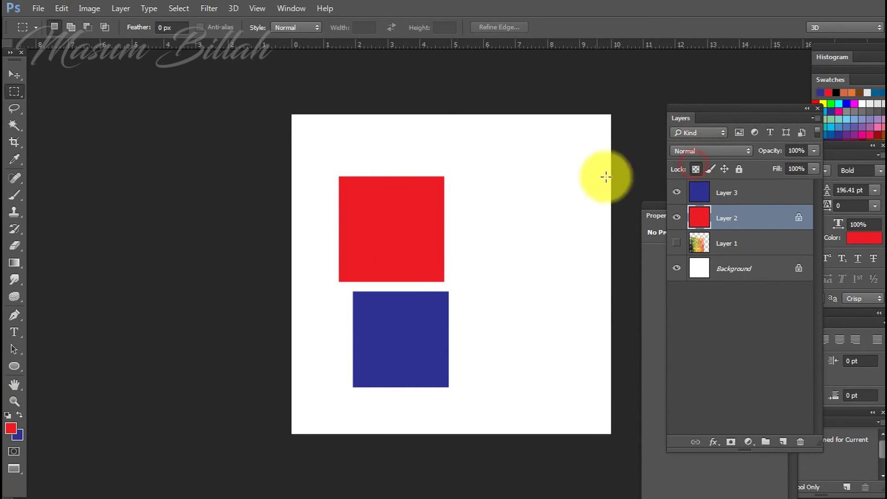
pyautogui.click(14, 75)
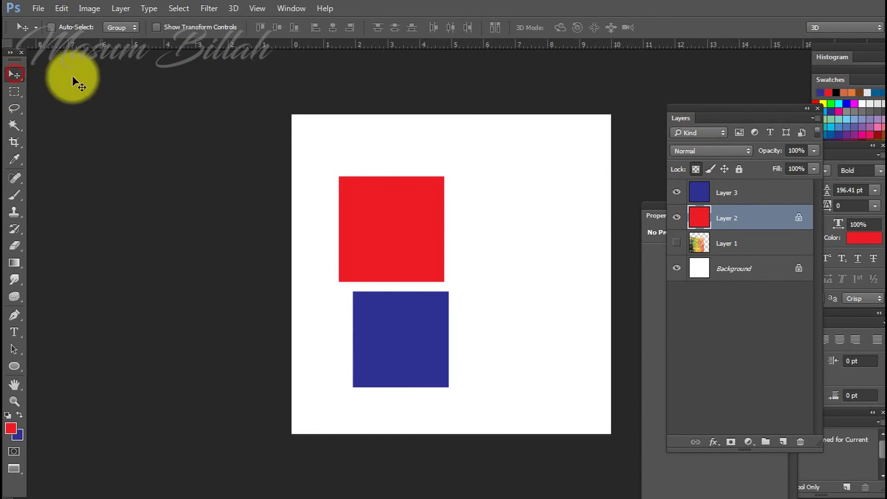
# - Reposition the blue square beside the red one
pyautogui.click(729, 192)
pyautogui.moveTo(395, 231); pyautogui.dragTo(492, 177)
pyautogui.click(729, 218)
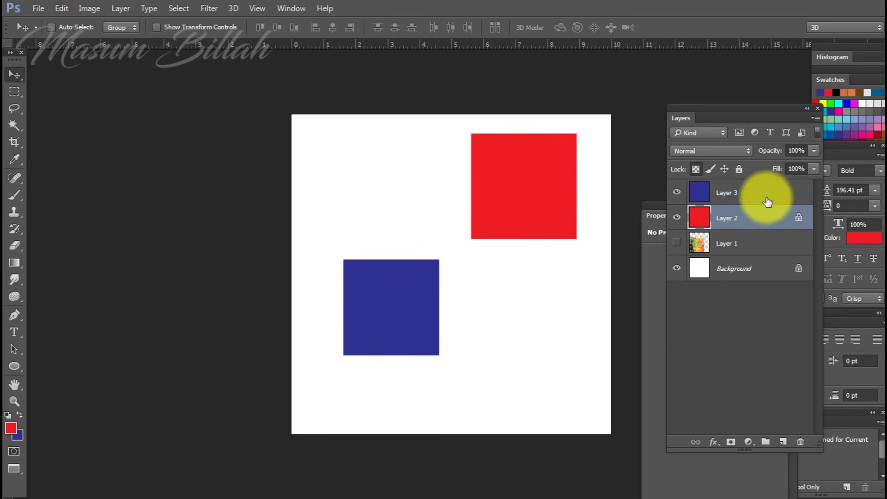
pyautogui.click(742, 192)
pyautogui.moveTo(401, 295); pyautogui.dragTo(356, 341)
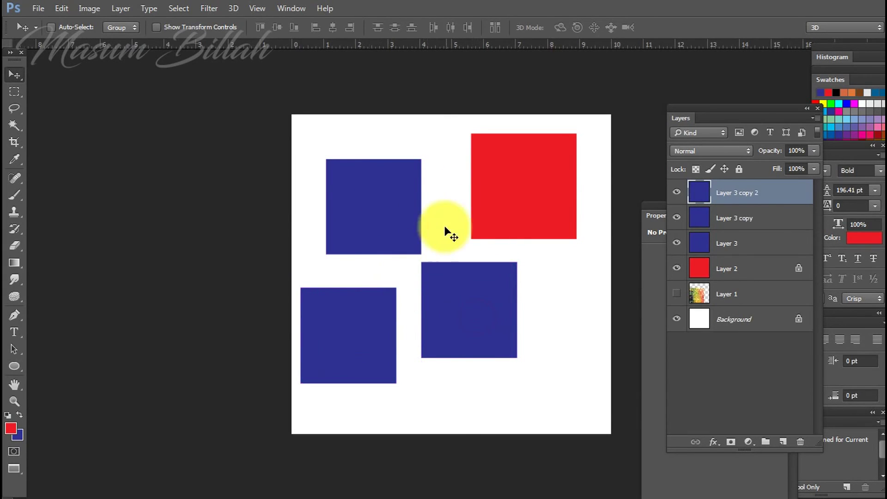
# - Duplicate the red square twice, place copies centre-left and lower right, unlock Layer 2 copy 2
pyautogui.click(729, 268)
pyautogui.moveTo(570, 205); pyautogui.dragTo(431, 244)
pyautogui.moveTo(536, 194); pyautogui.dragTo(558, 299)
pyautogui.moveTo(367, 351); pyautogui.dragTo(470, 339)
pyautogui.moveTo(537, 329)
pyautogui.mouseDown()
pyautogui.moveTo(551, 334)
pyautogui.moveTo(543, 315)
pyautogui.moveTo(535, 348)
pyautogui.moveTo(539, 326)
pyautogui.mouseUp()
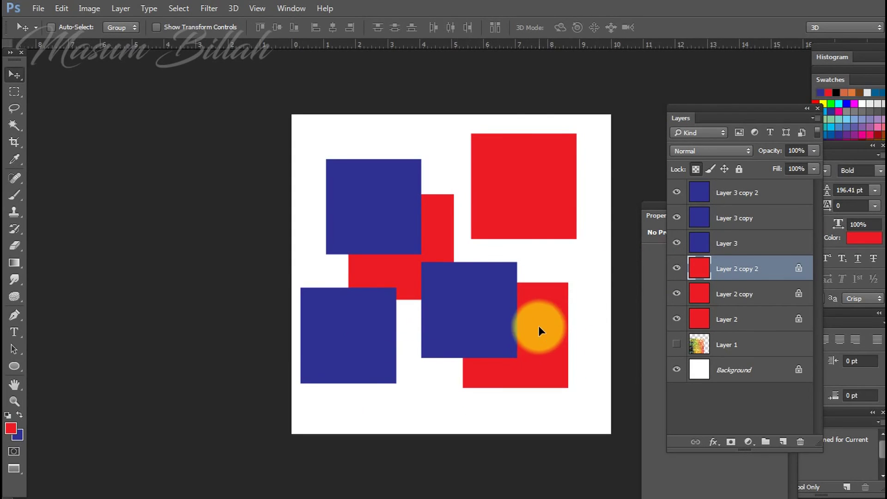
pyautogui.click(695, 170)
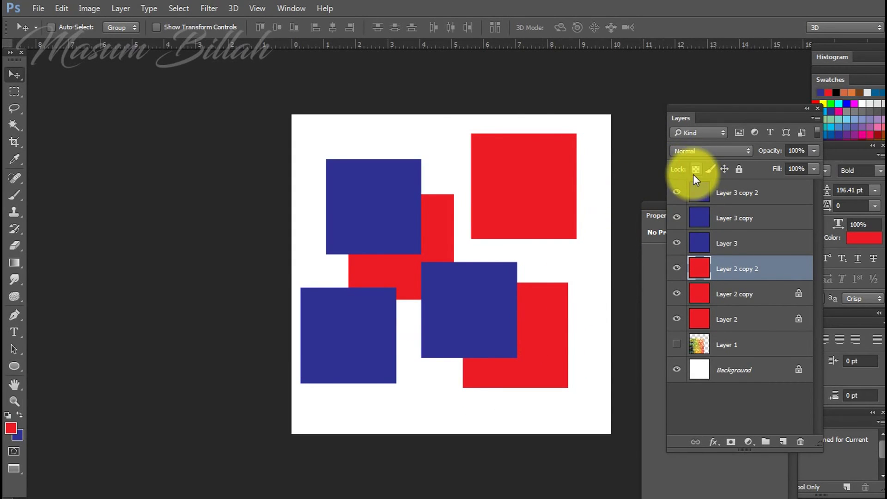
# - Set the foreground to yellow C0 M0 Y100 K0 and fill the lower-right square
pyautogui.click(12, 428)
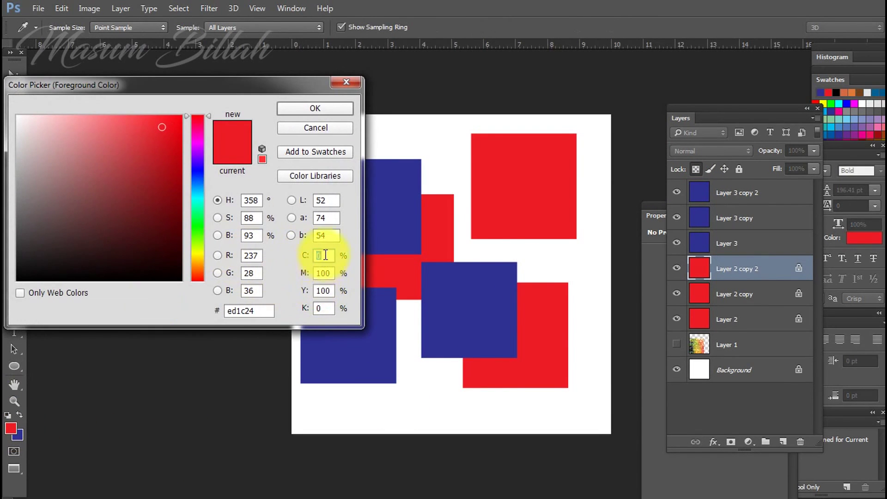
pyautogui.press('Tab')
pyautogui.write('0')
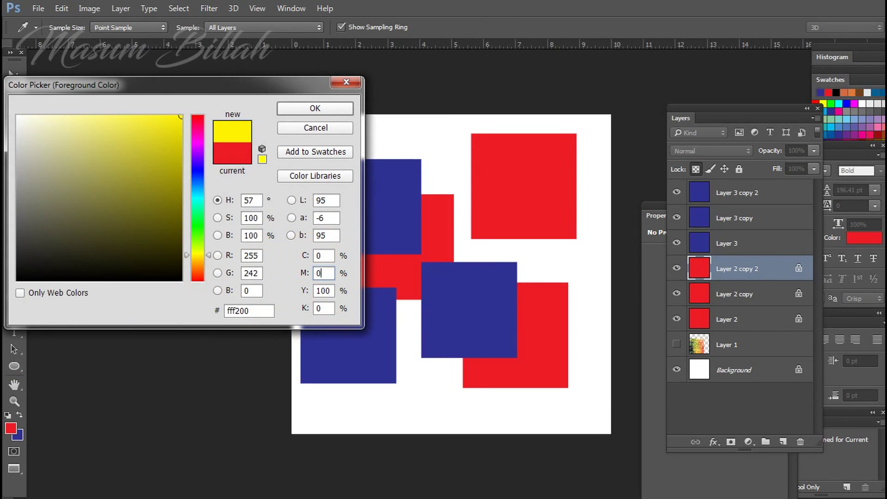
pyautogui.click(335, 110)
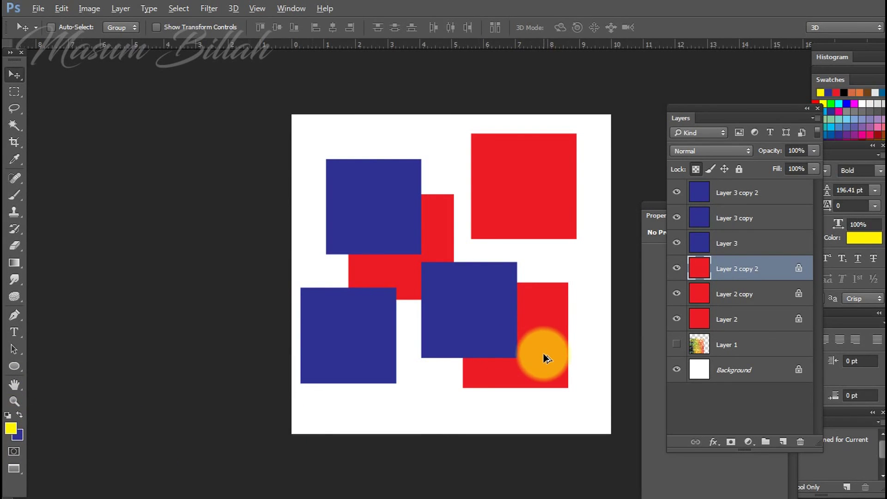
pyautogui.hotkey('alt', 'BackSpace')
# - Make Layer 2 active from the canvas layer list and open the foreground Color Picker
pyautogui.rightClick(504, 182)
pyautogui.click(532, 198)
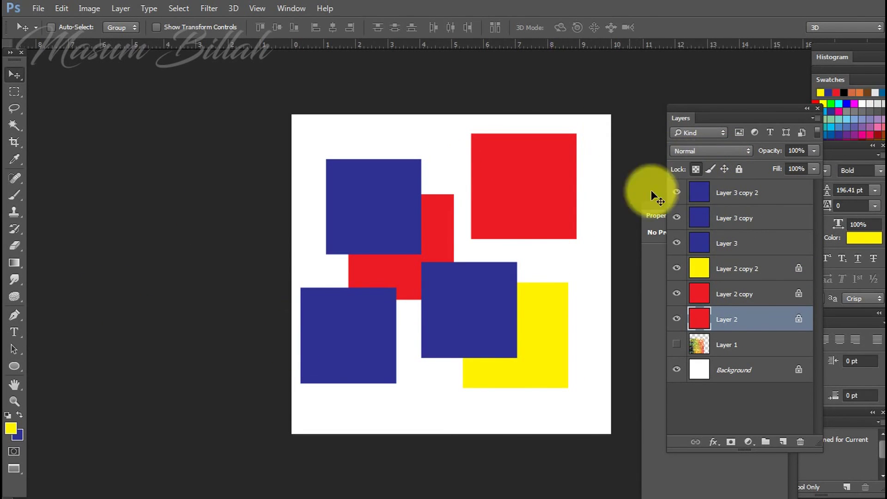
pyautogui.click(11, 428)
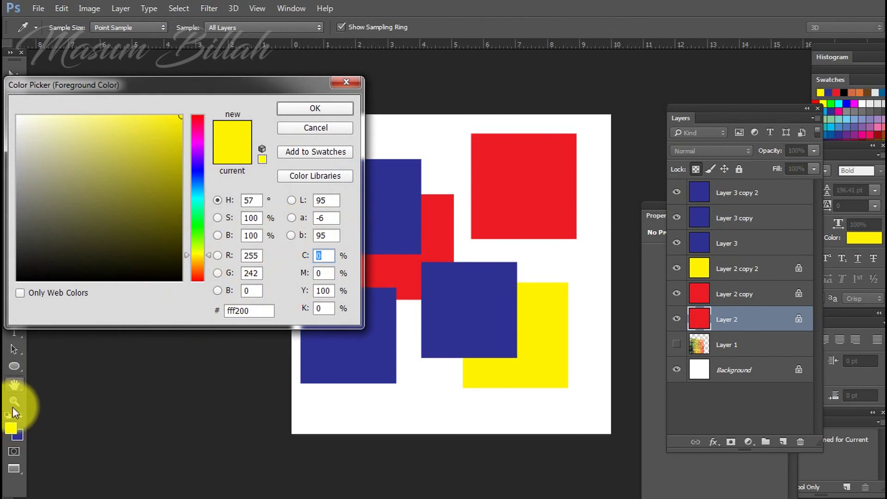
# - Set the foreground colour to M100 Y0 magenta and nudge the upper-left and lower-left blue squares
pyautogui.click(326, 273)
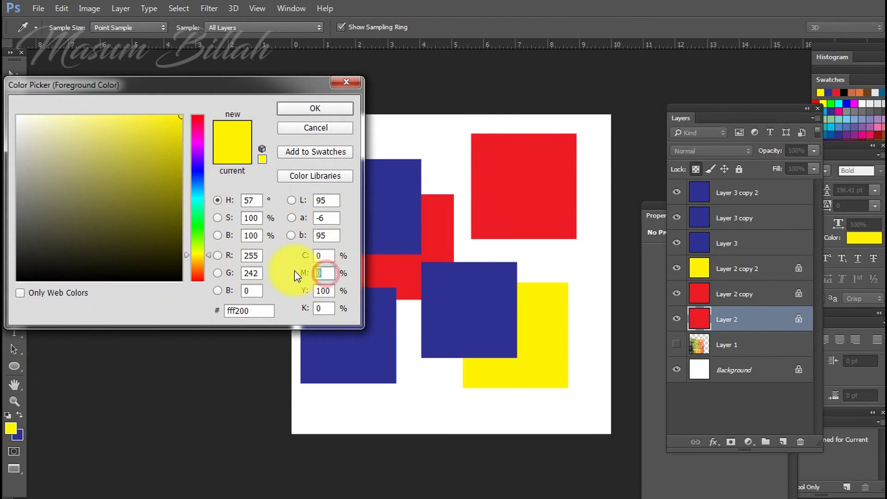
pyautogui.write('100')
pyautogui.press('Tab')
pyautogui.write('0')
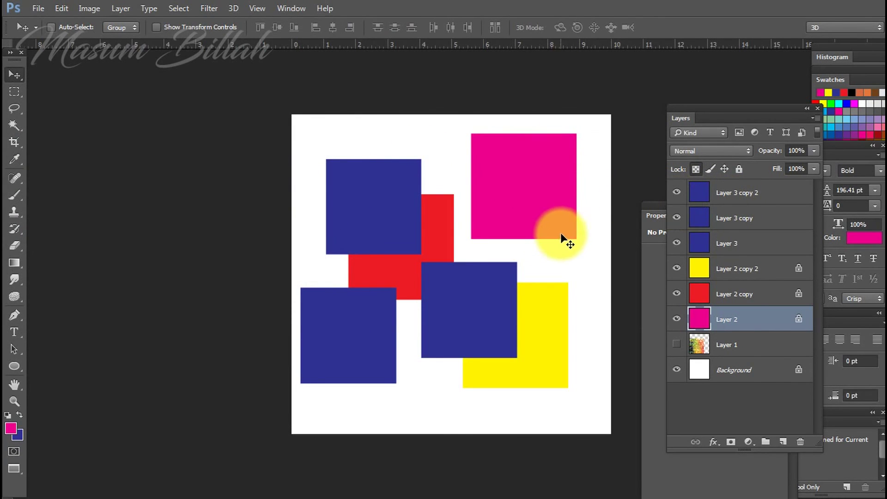
pyautogui.moveTo(374, 222); pyautogui.dragTo(345, 214)
pyautogui.moveTo(377, 315); pyautogui.dragTo(388, 301)
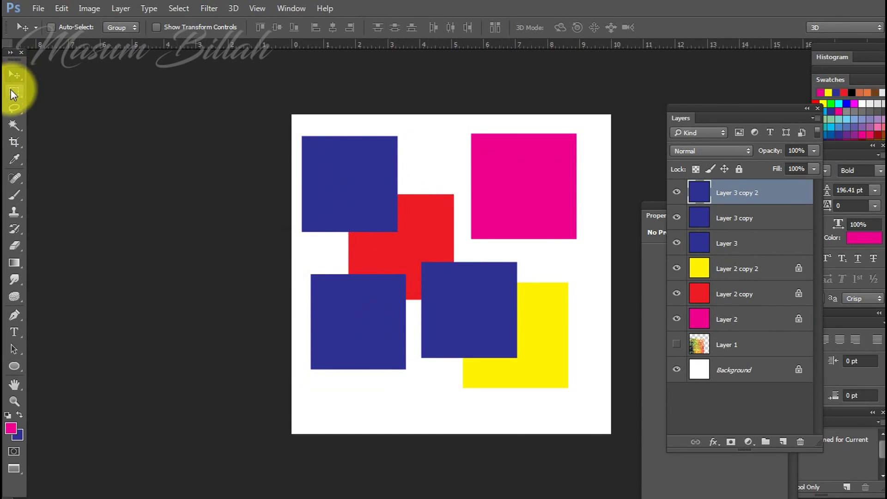